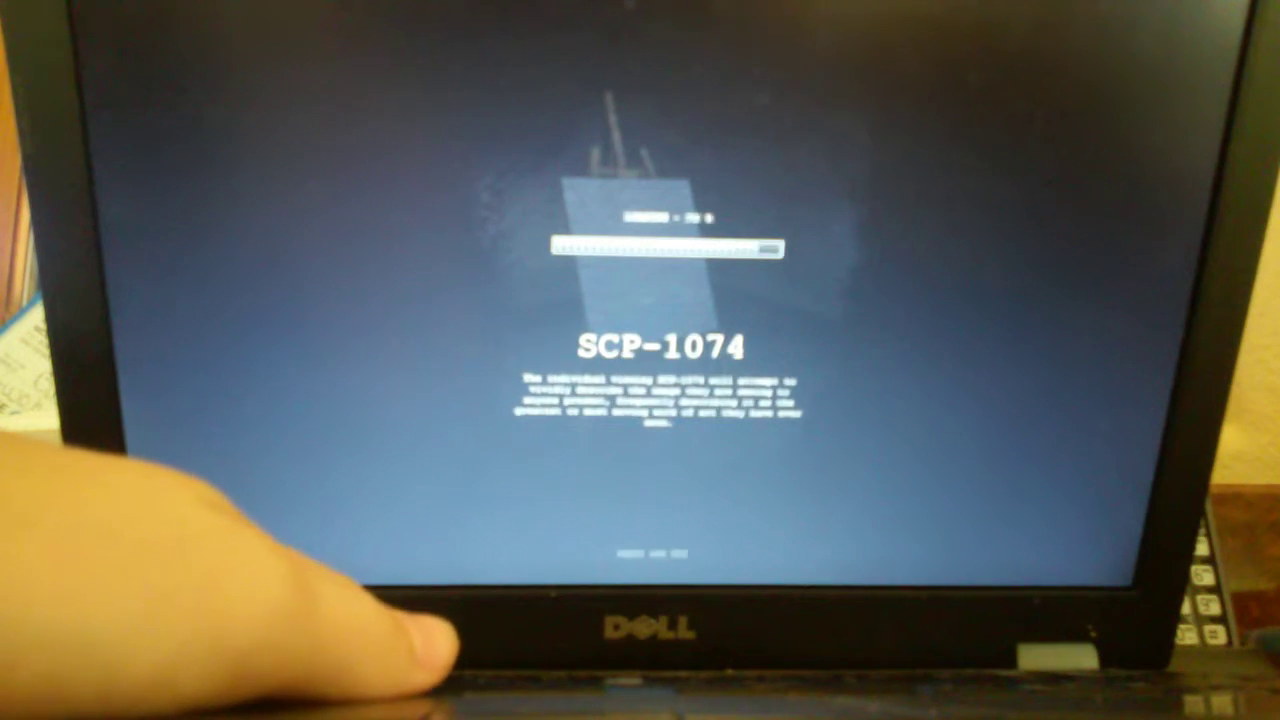
Step: Dismiss the SCP-1074 loading screen to enter the game
click(680, 298)
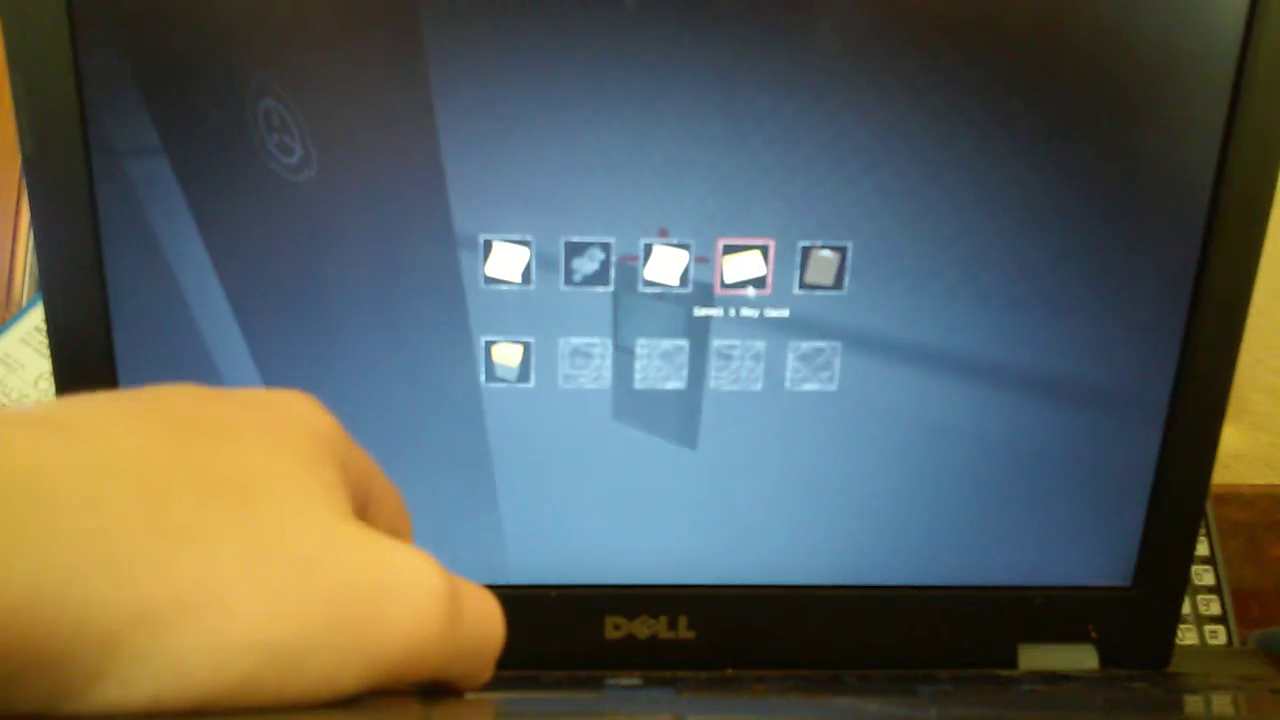
Step: Use the selected key card, reopen the inventory, and set camera fog to 30 in the console
click(660, 262)
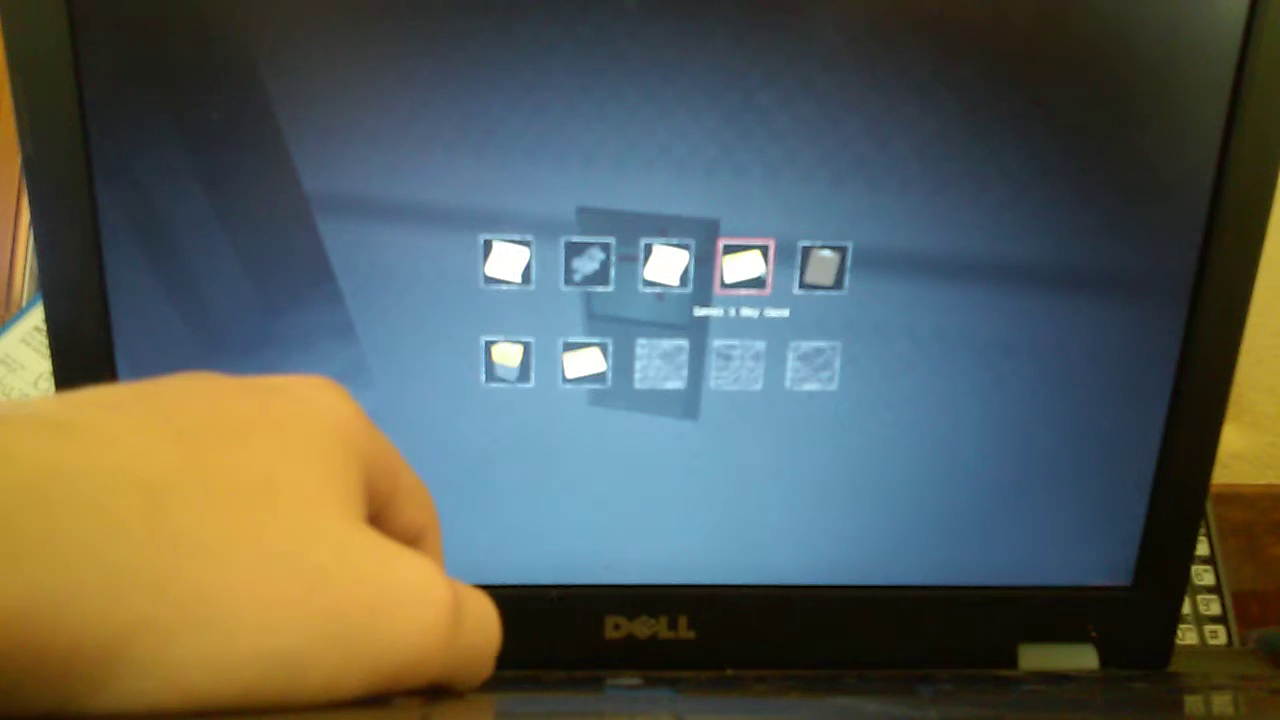
key(Tab)
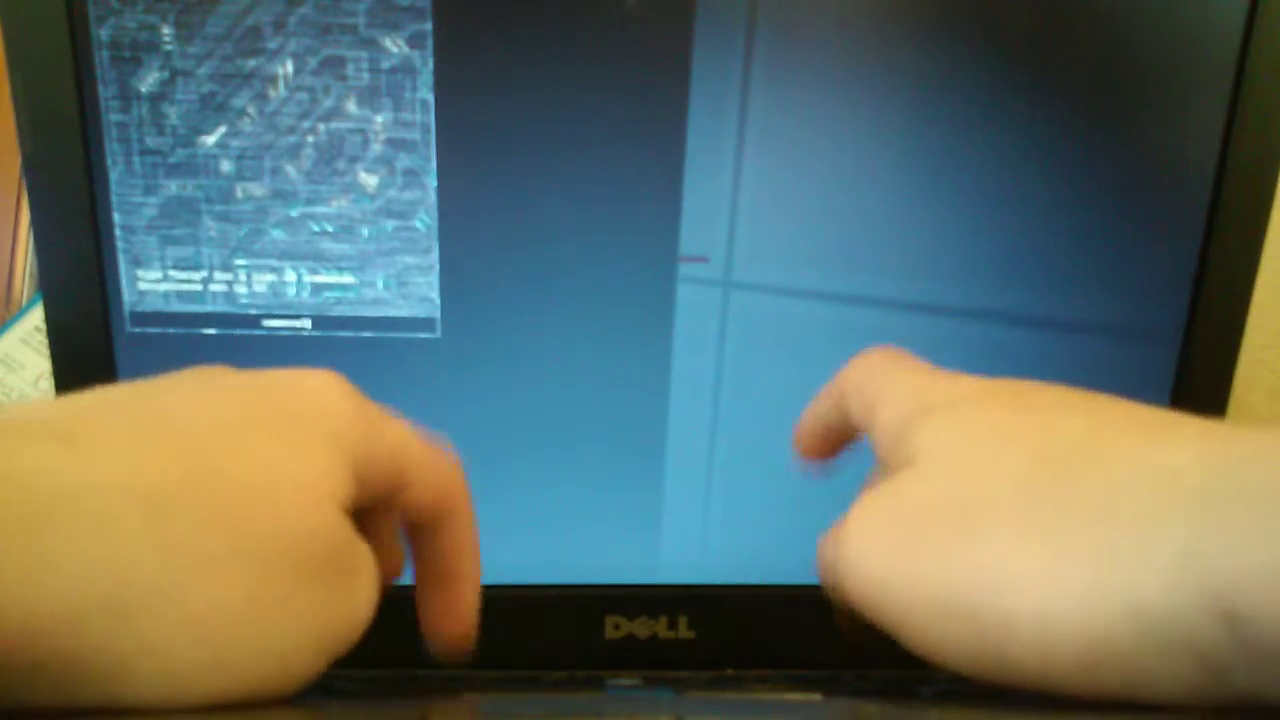
text(camerafog 30)
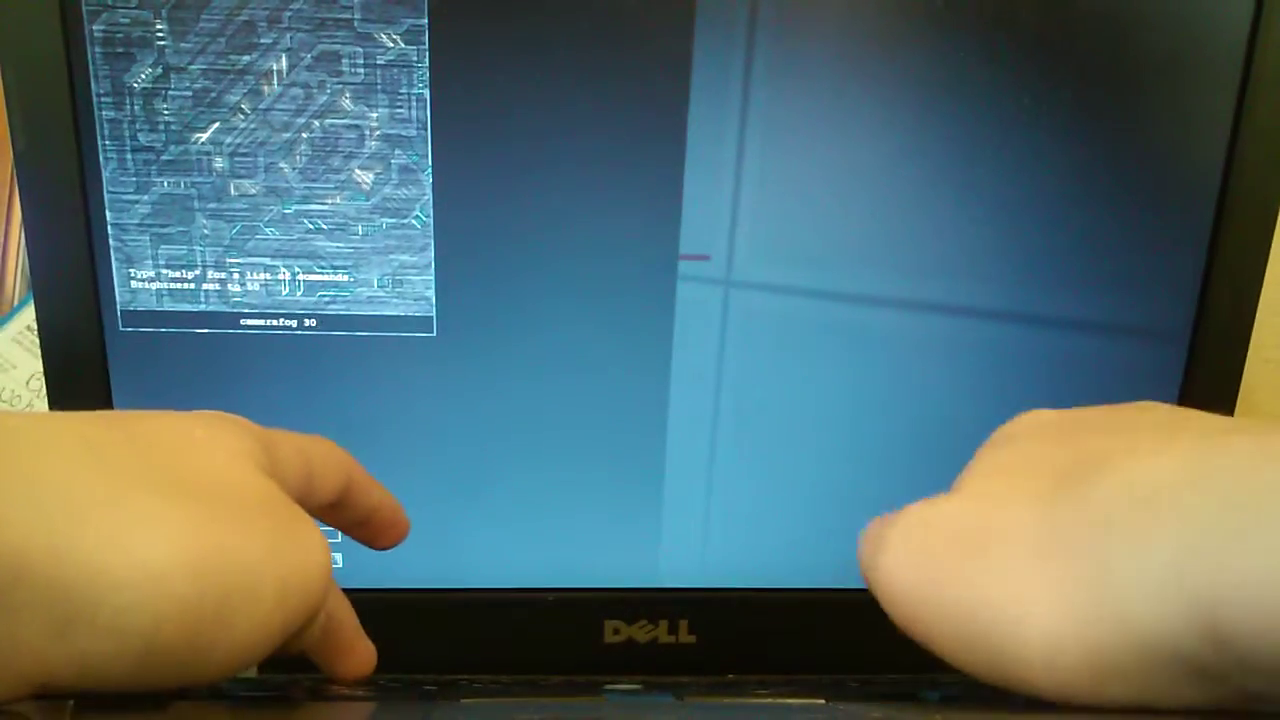
key(Return)
Step: Look around the room and turn to face the door
key(Left)
key(Left)
key(Left)
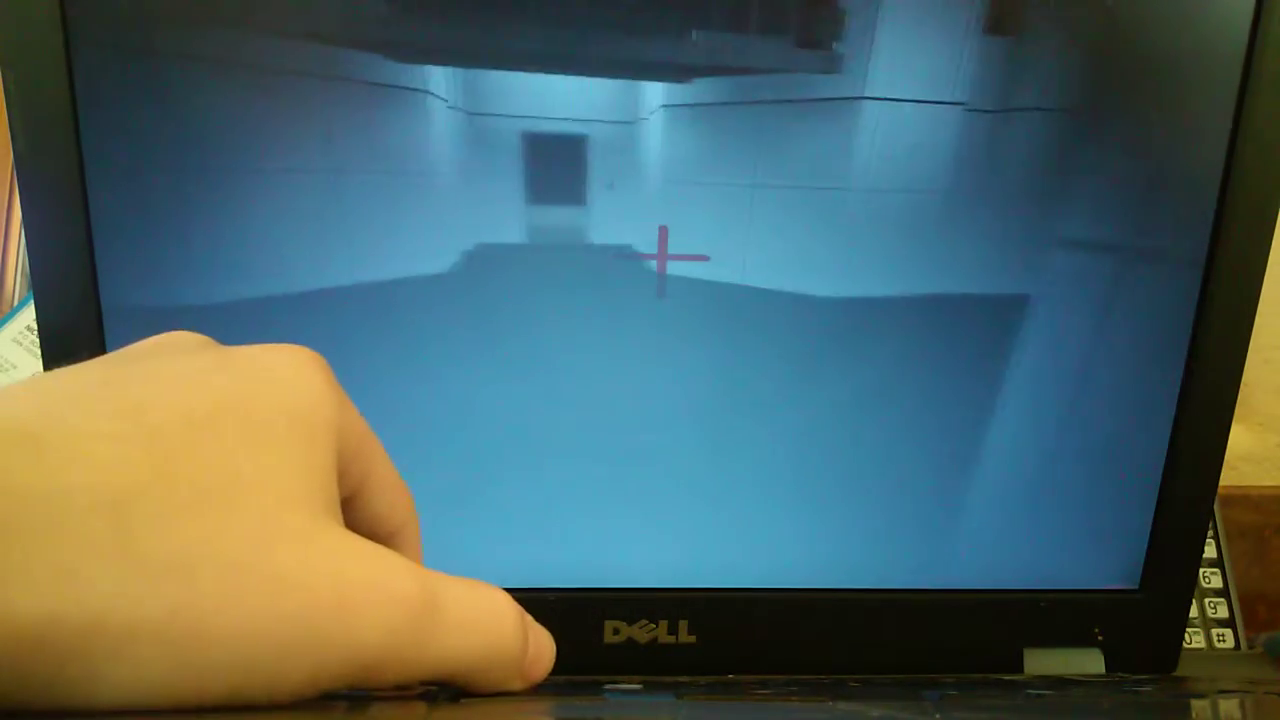
key(Left)
key(Left)
key(Left)
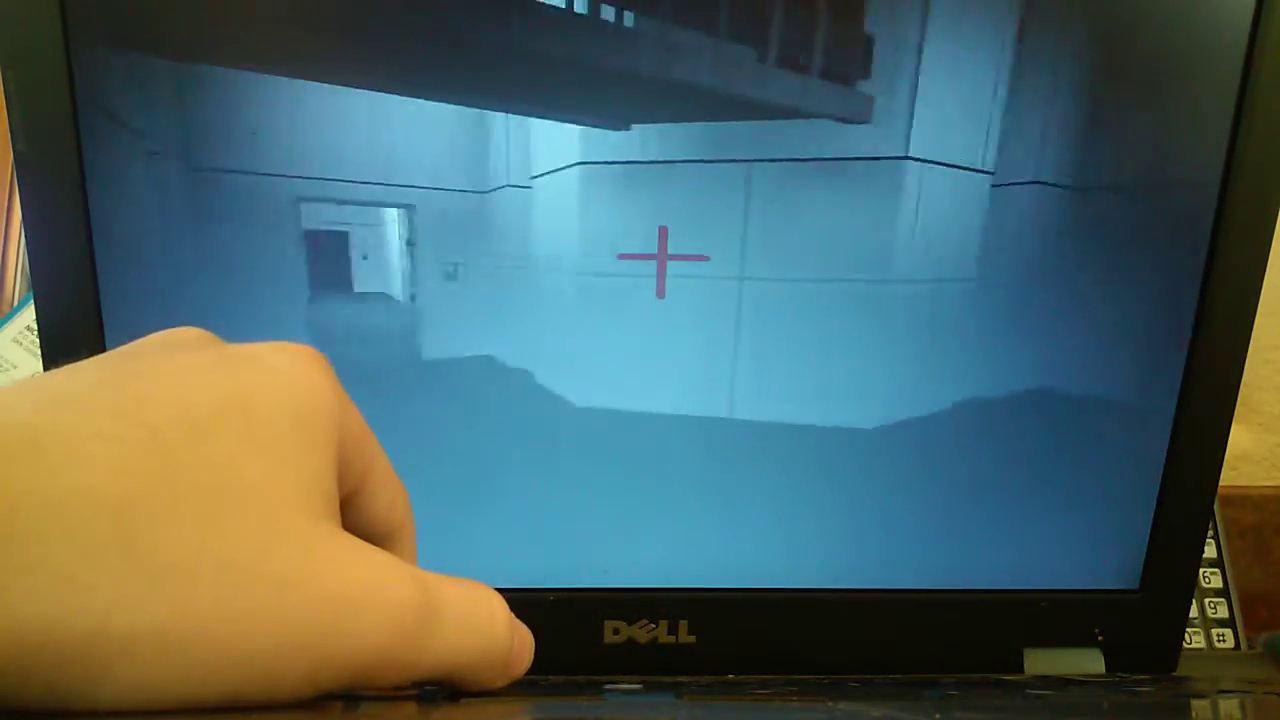
key(Escape)
key(Escape)
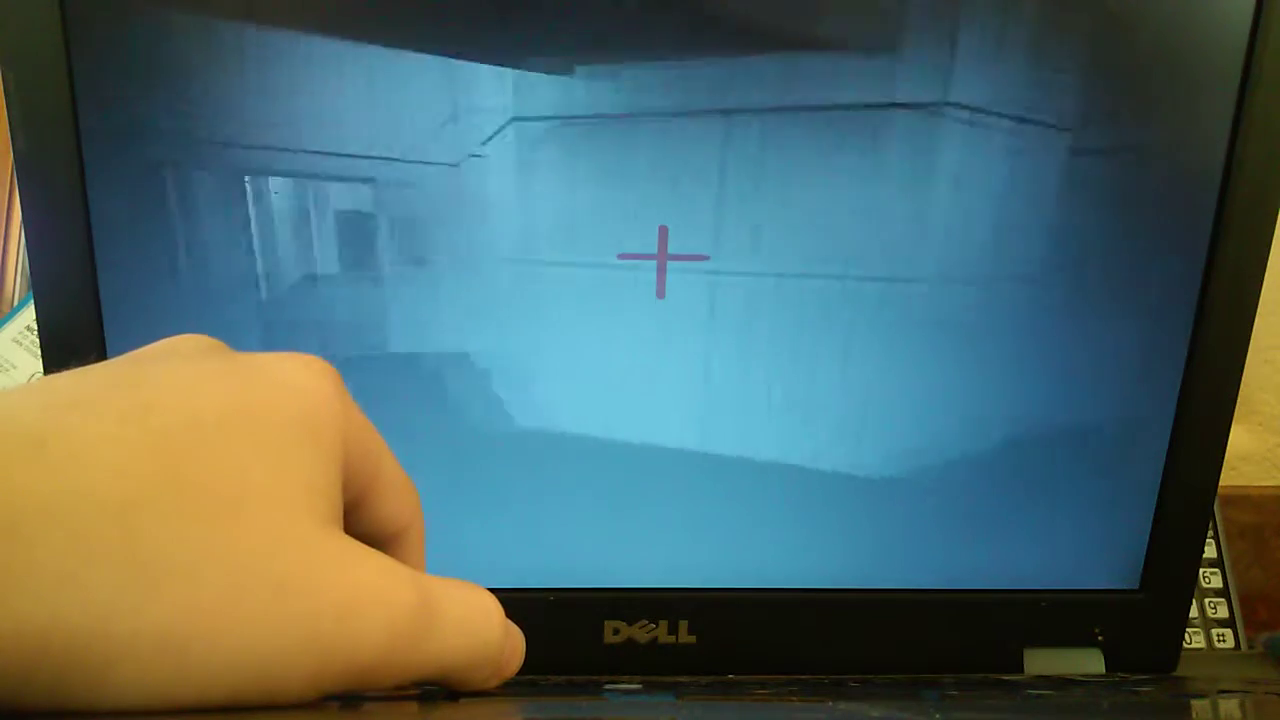
key(Left)
key(Left)
key(Left)
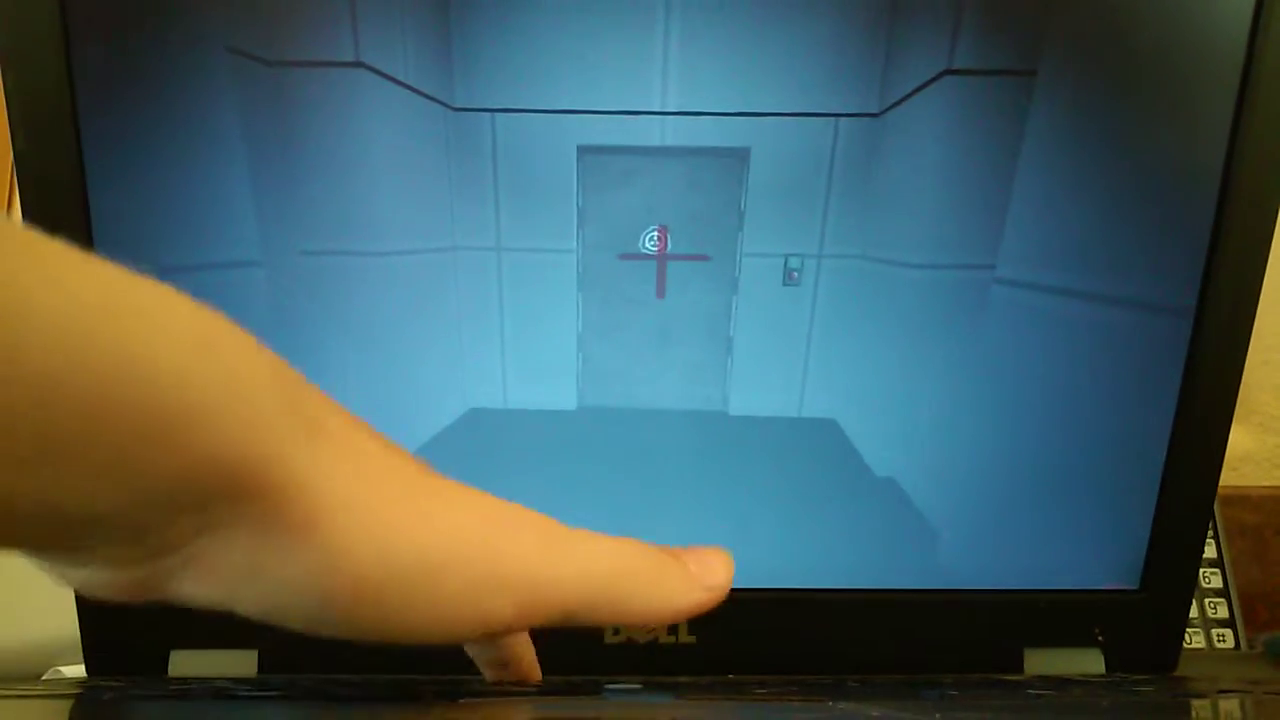
Step: Save the game with F6 and walk up to the button beside the door
key(F6)
key(Right)
key(w)
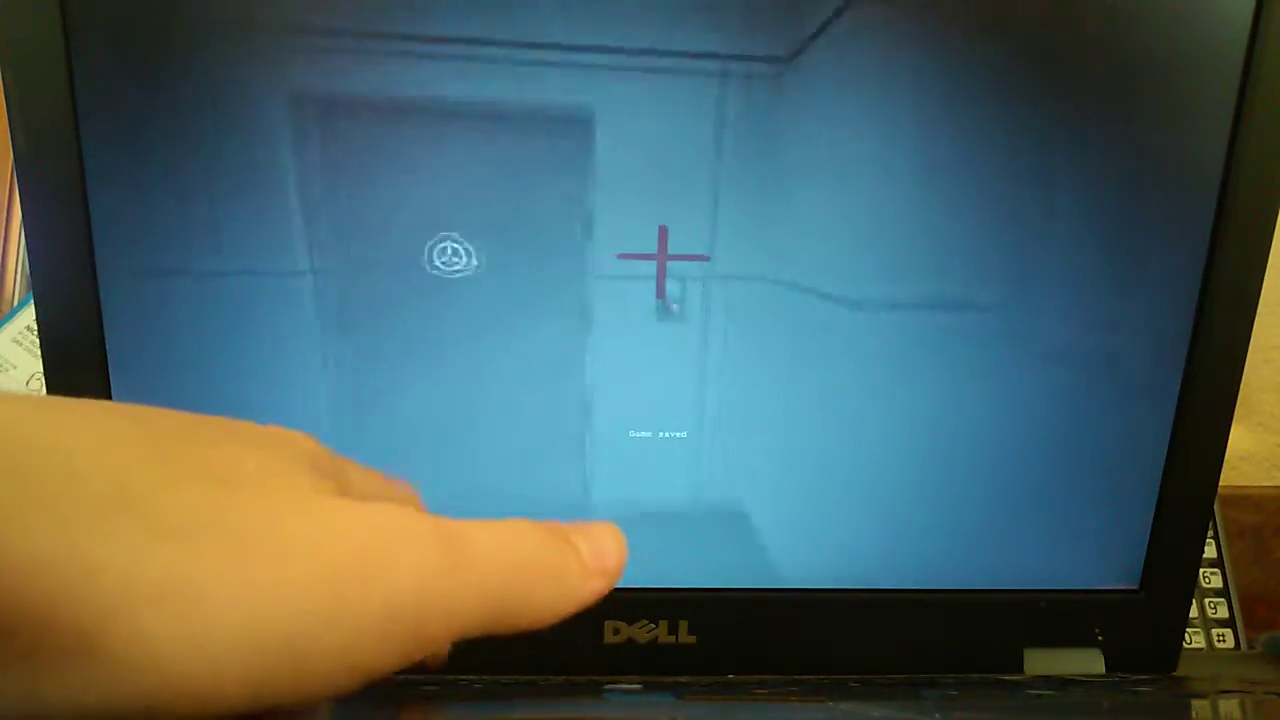
key(w)
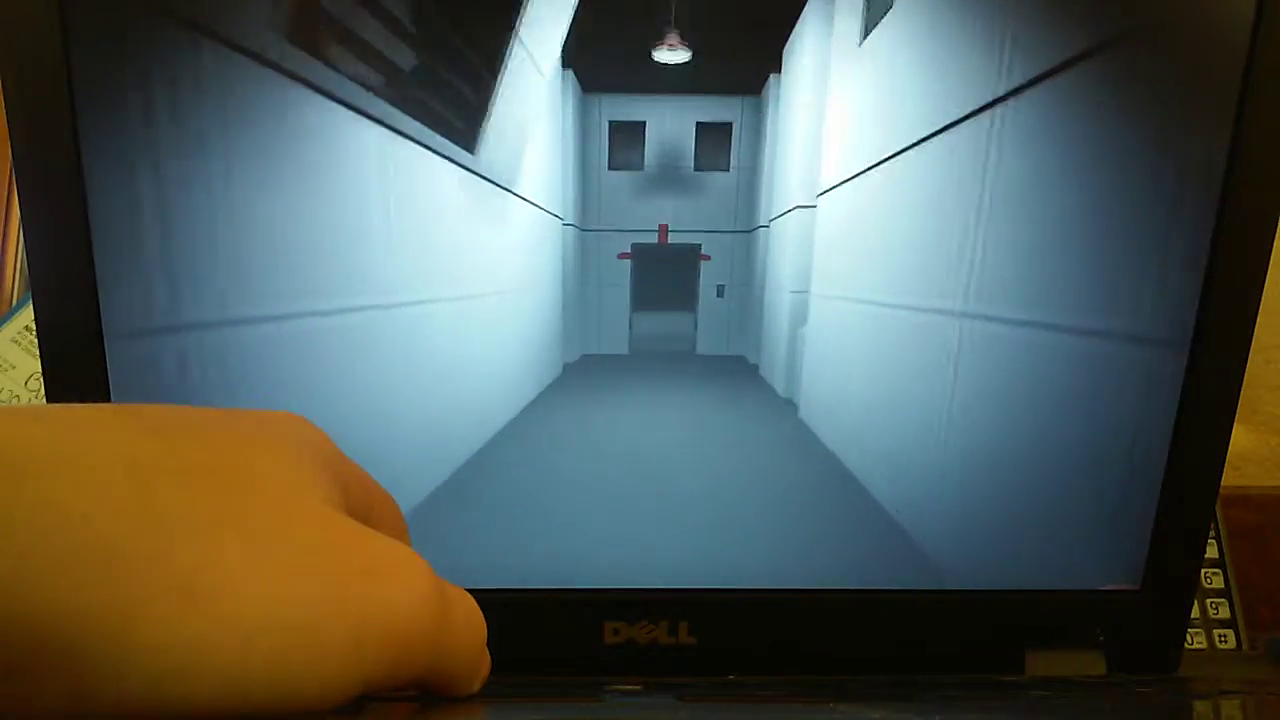
Step: Walk through the doorway and down the checkered-floor corridor toward its far door
key(w)
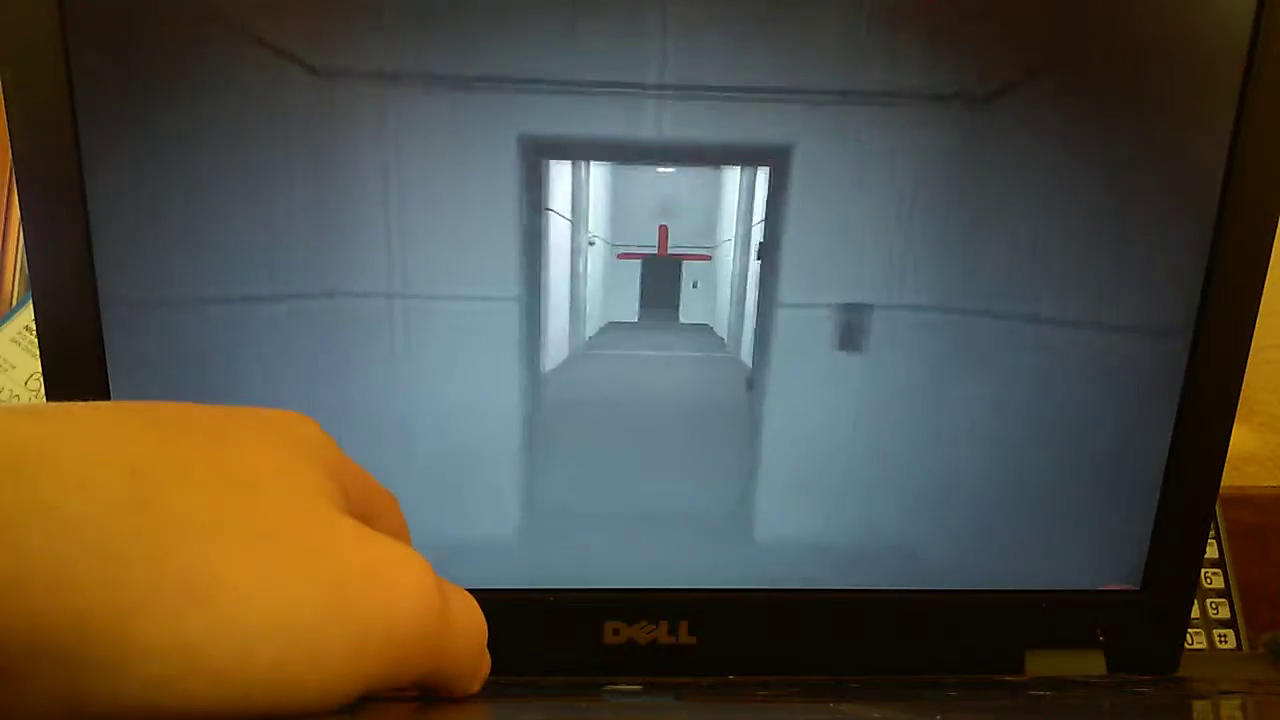
key(w)
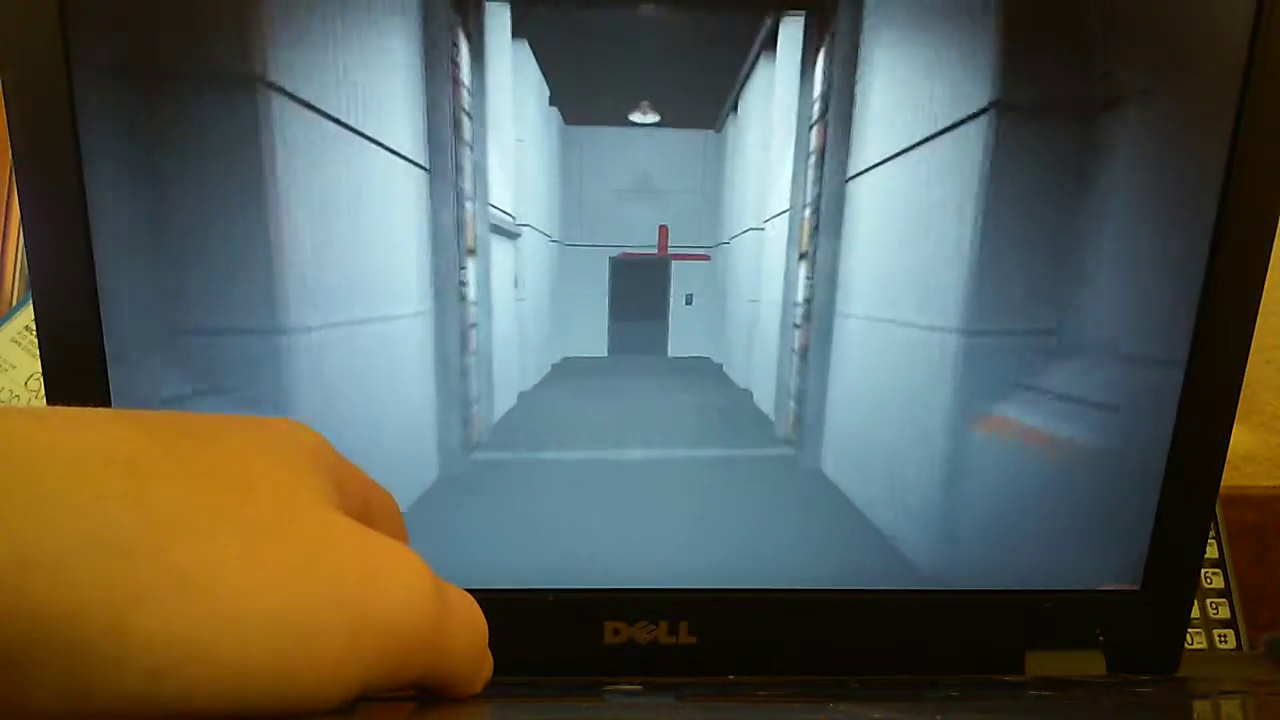
key(w)
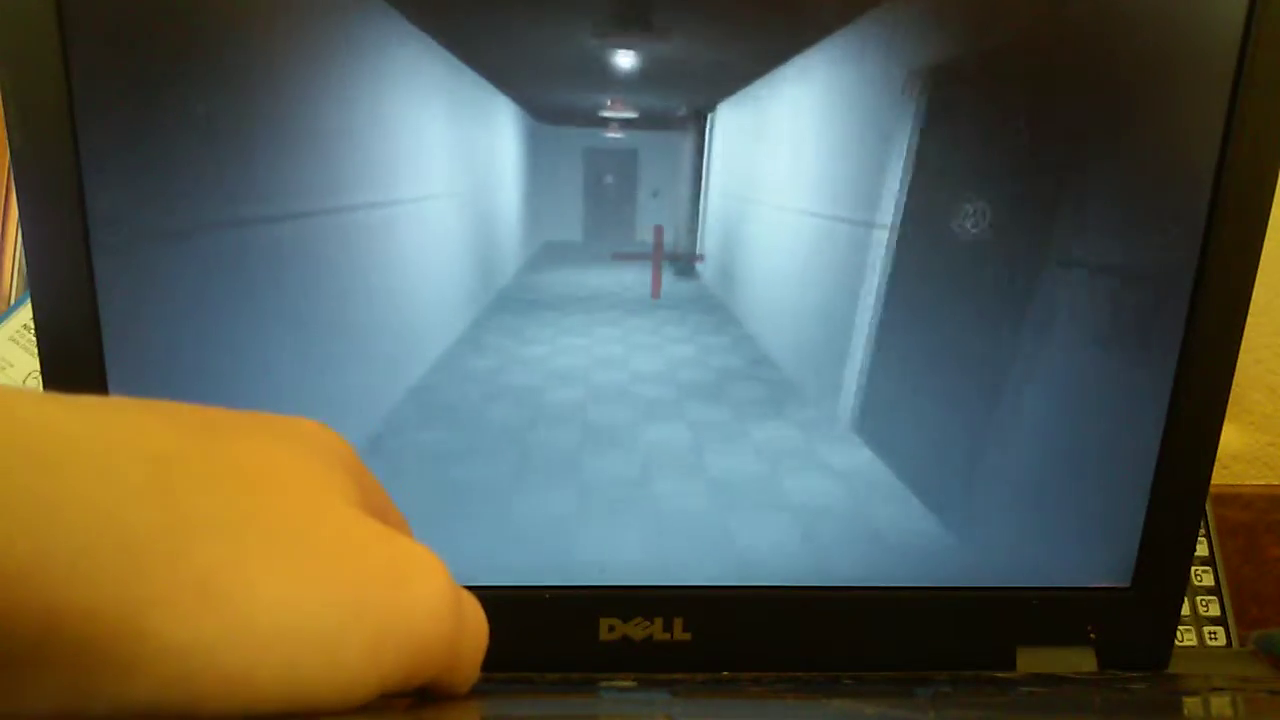
key(w)
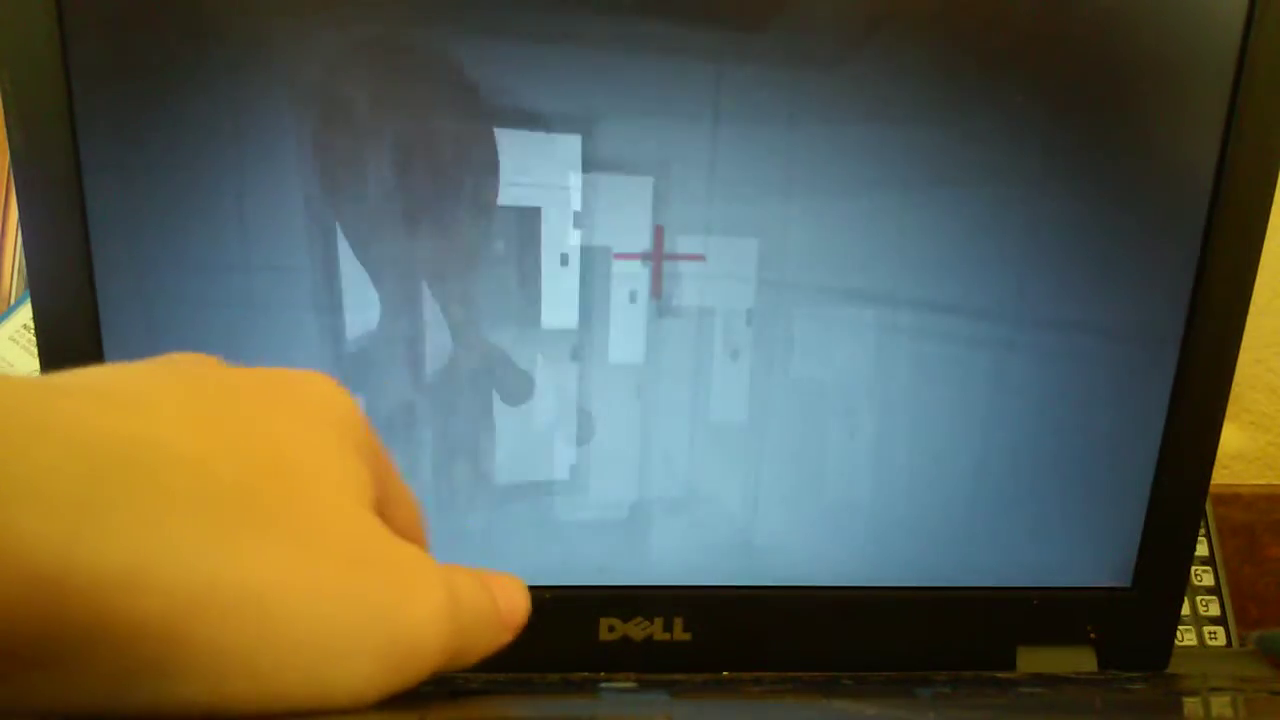
Step: Back away down the corridor from SCP-173 at the door
key(s)
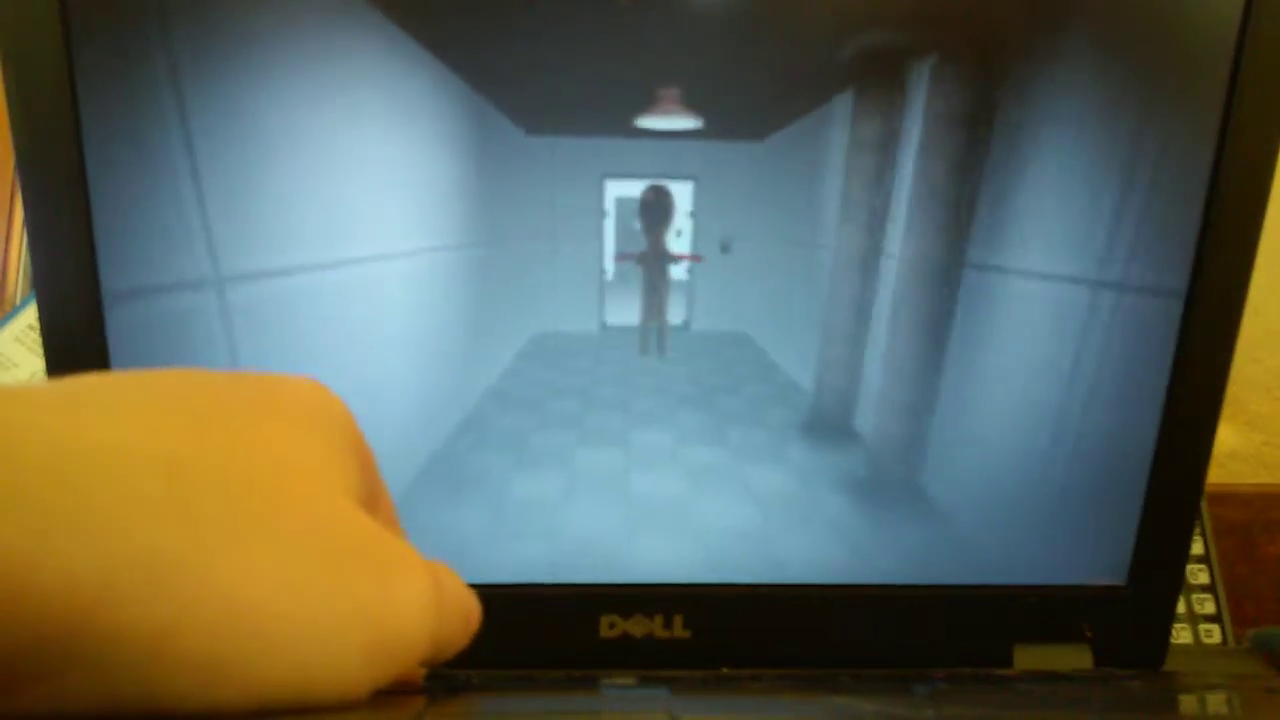
key(s)
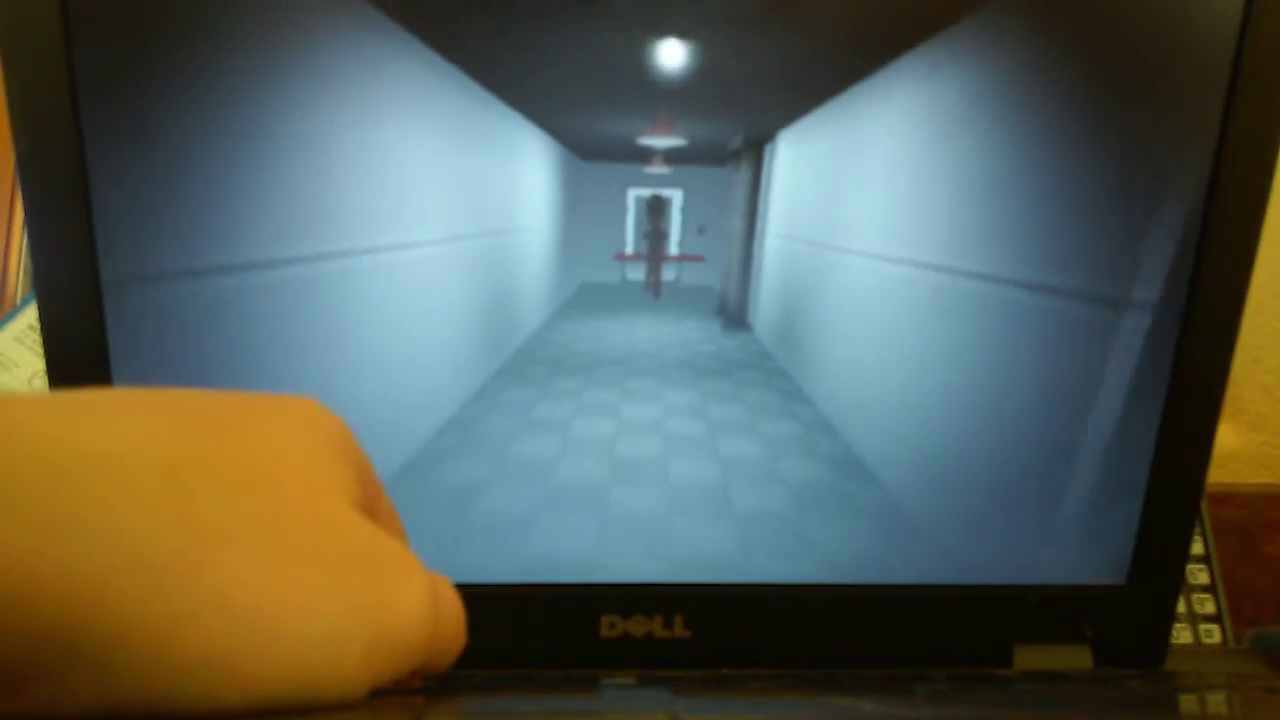
key(s)
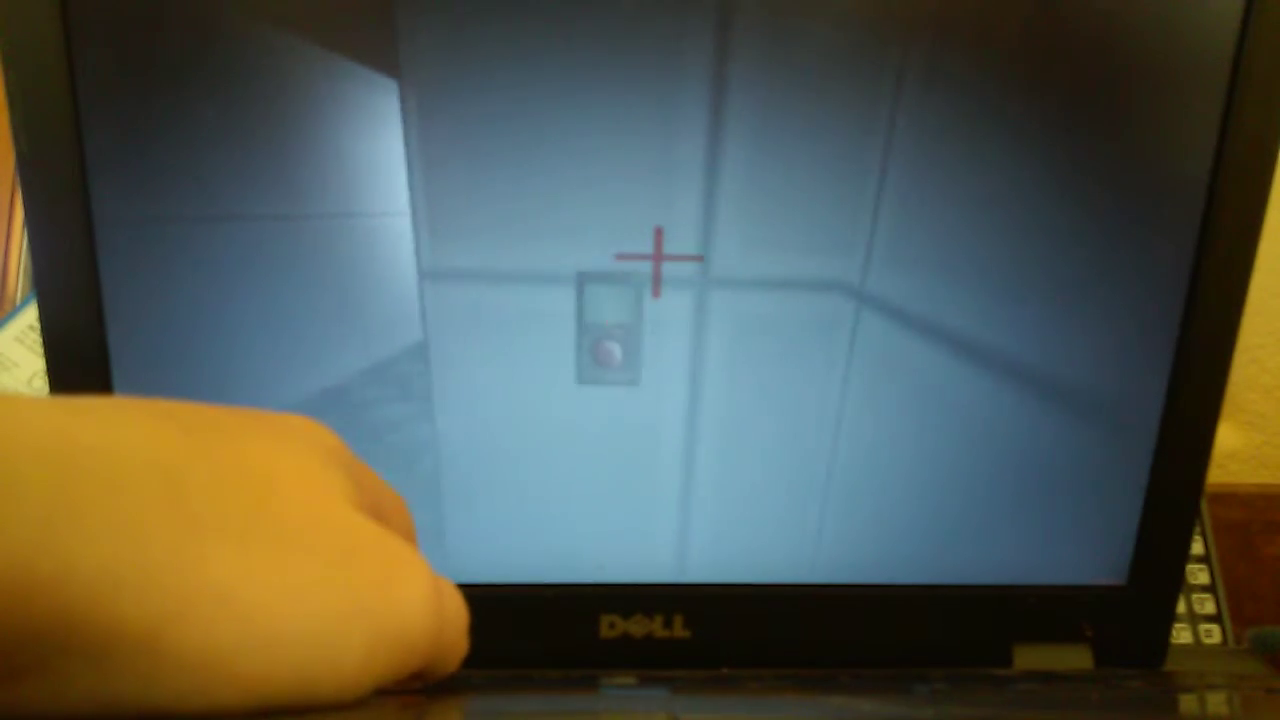
key(s)
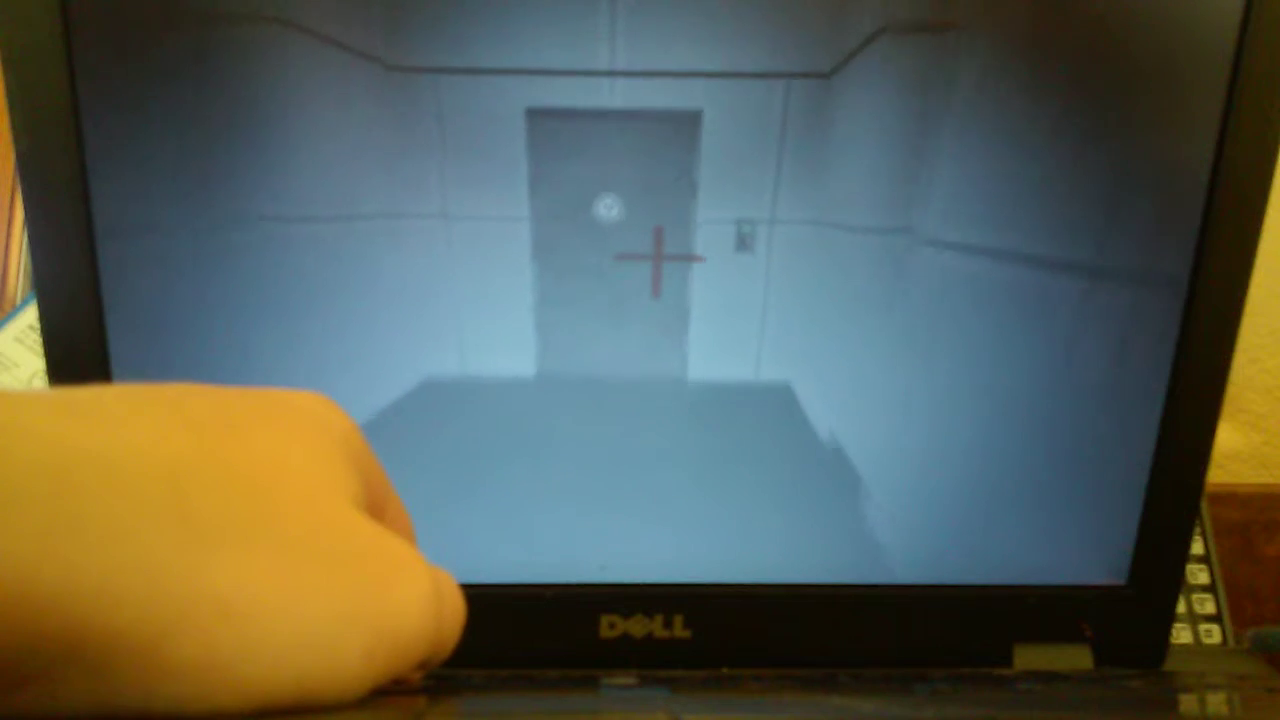
key(s)
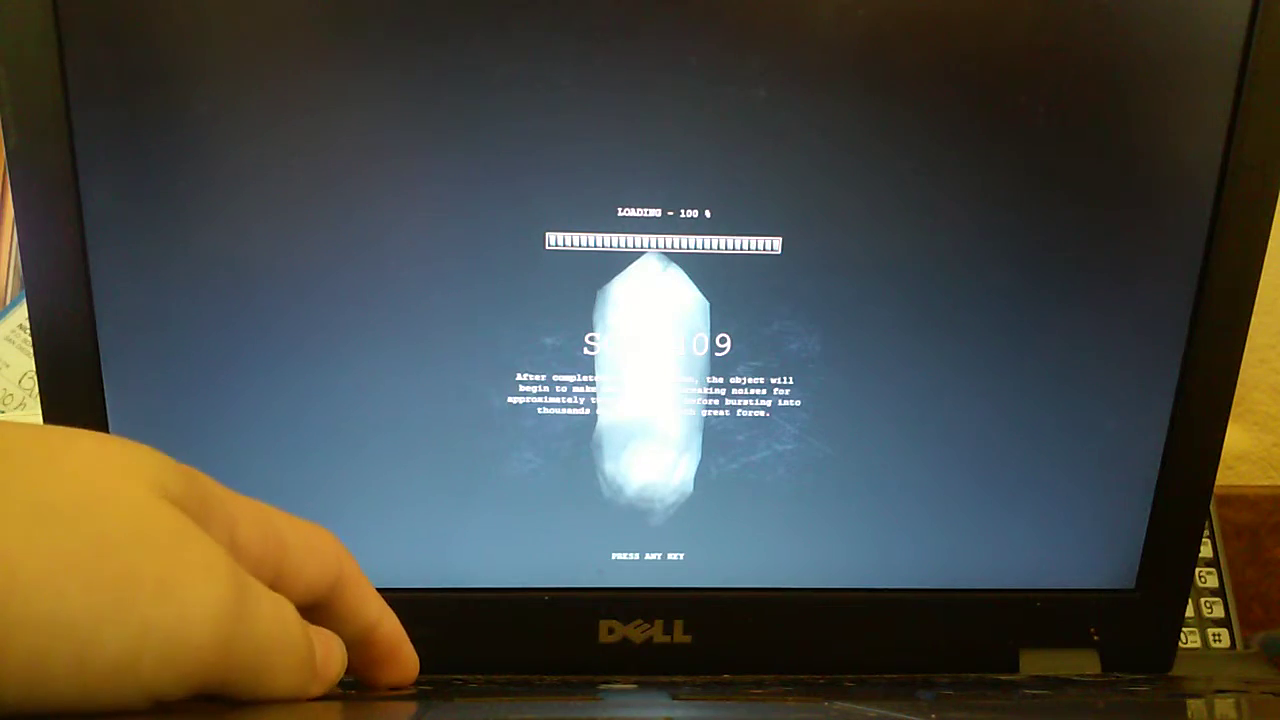
Step: Leave the loading screen and walk down the hallway into the first room
key(space)
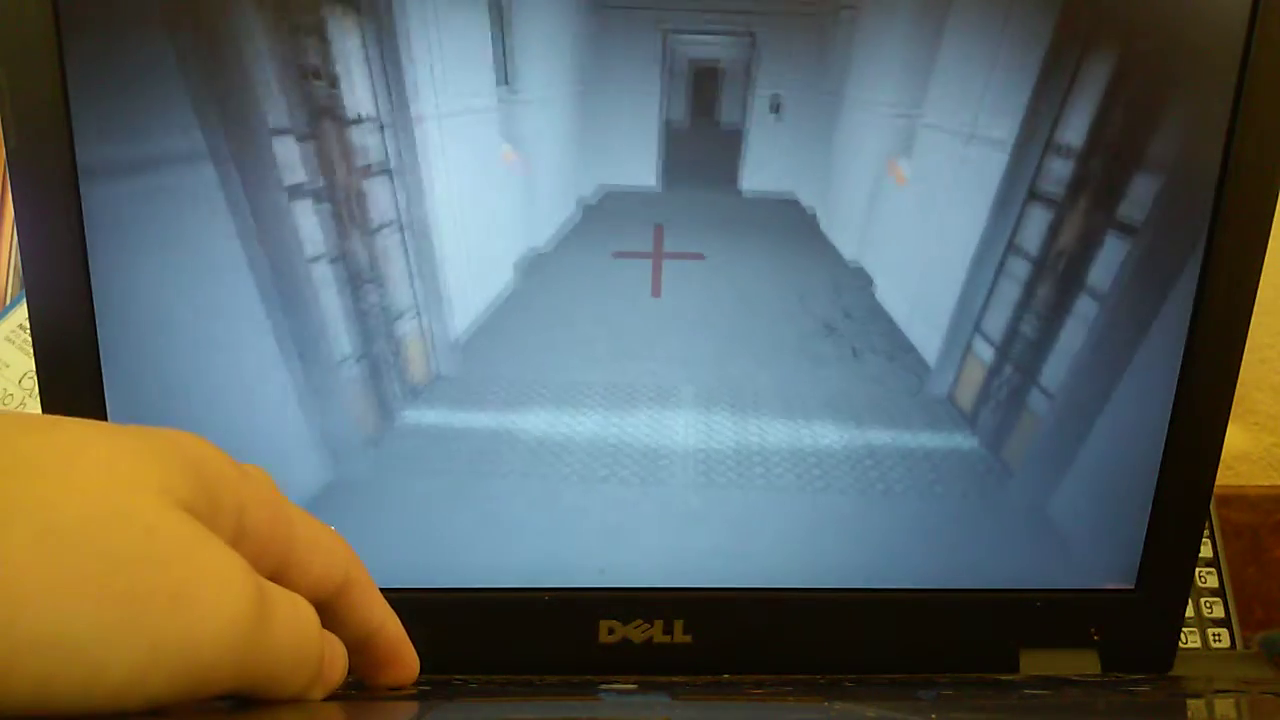
key(w)
key(w)
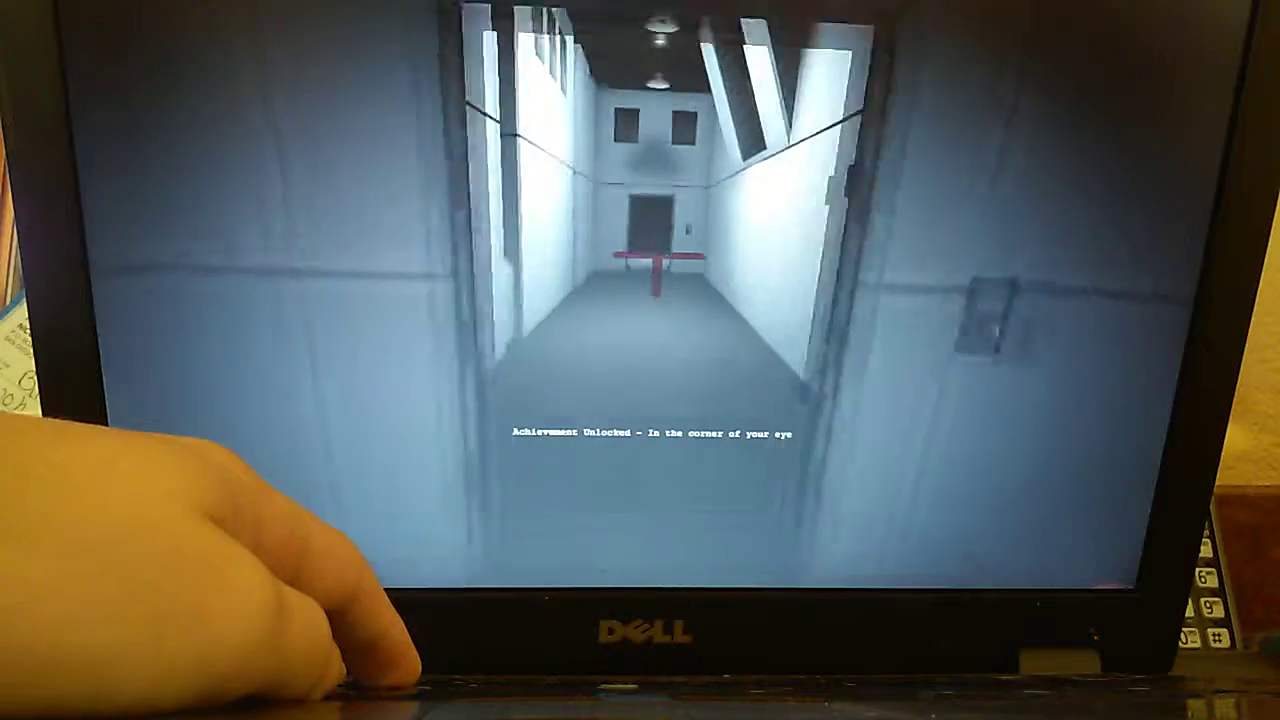
key(w)
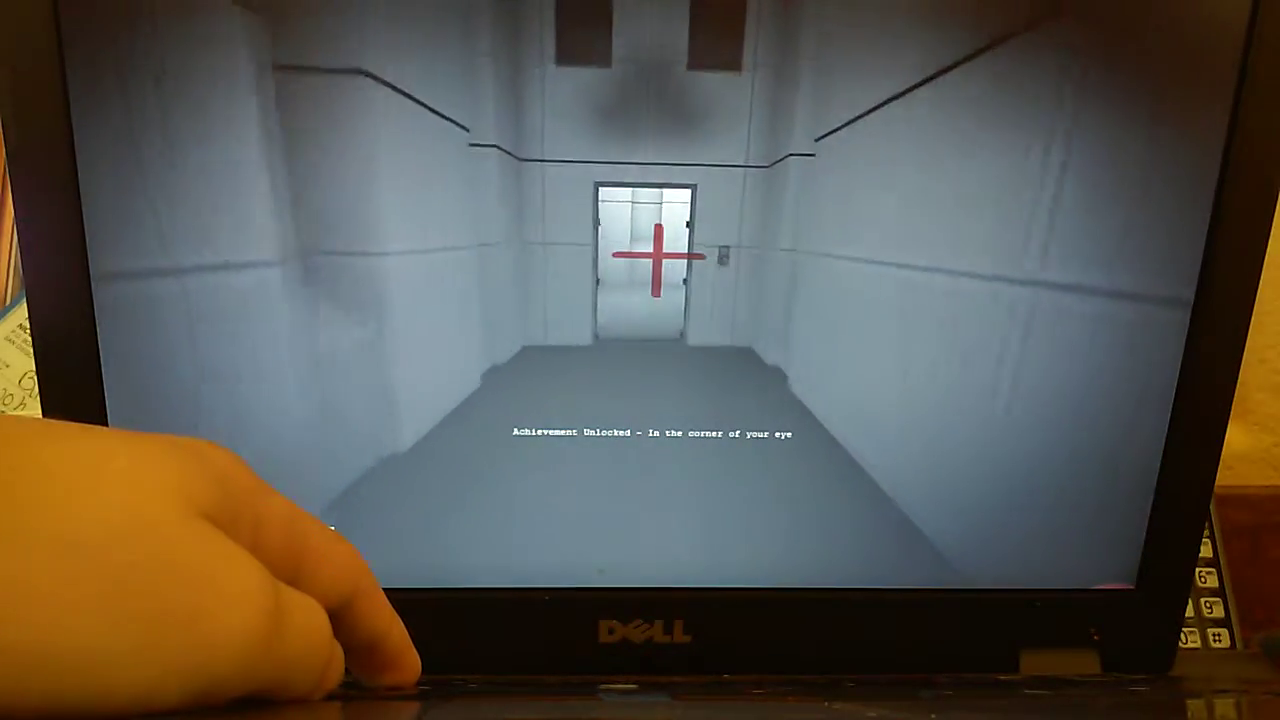
key(w)
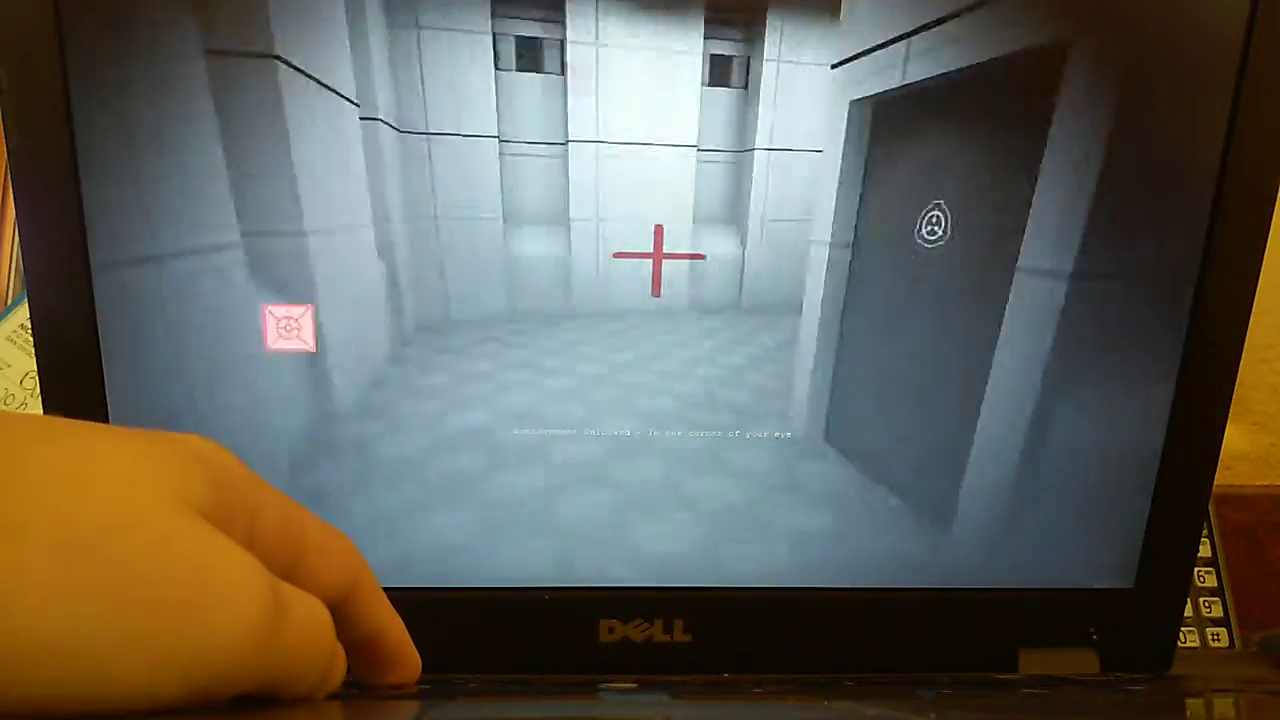
key(w)
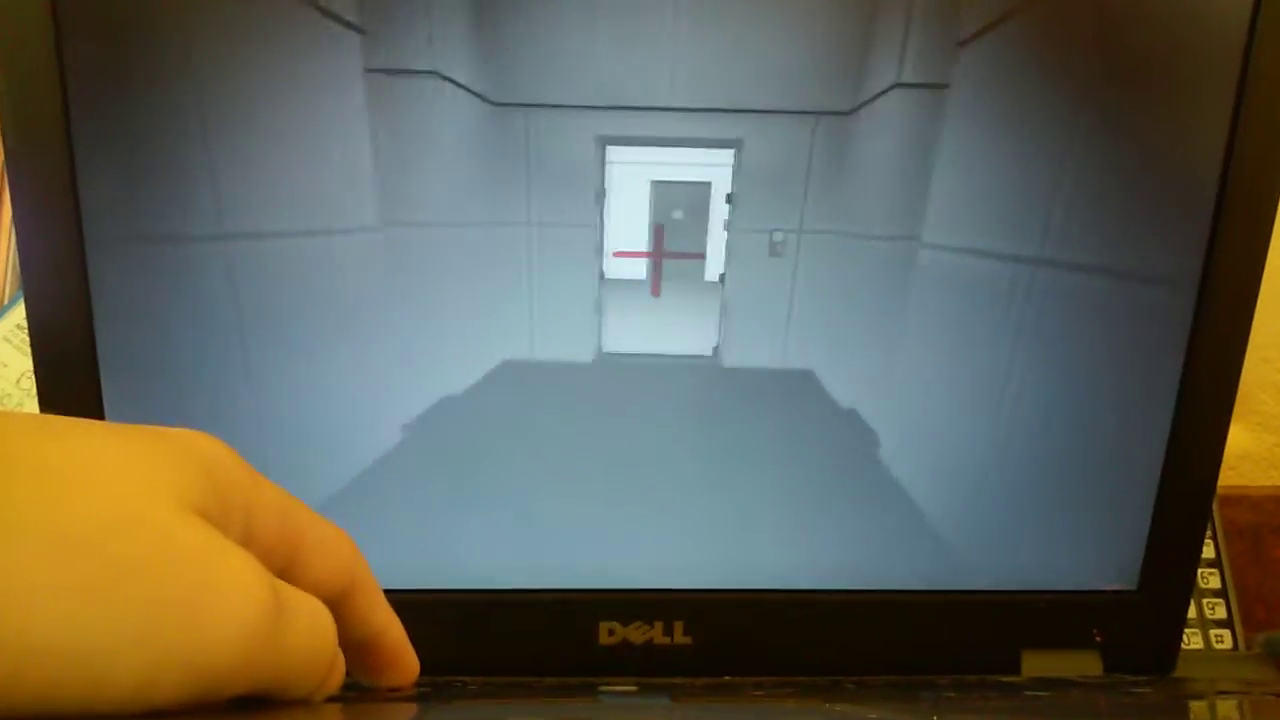
Step: Use the key card and cross the next room into the empty room
key(w)
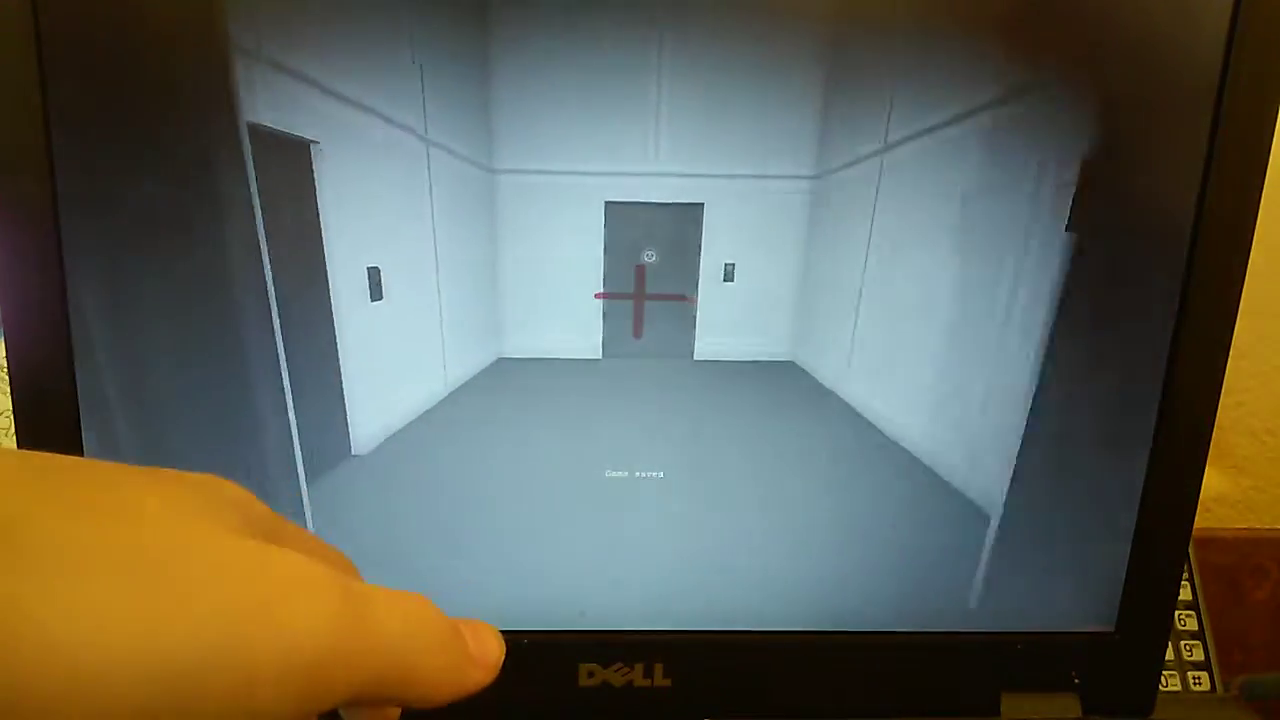
key(w)
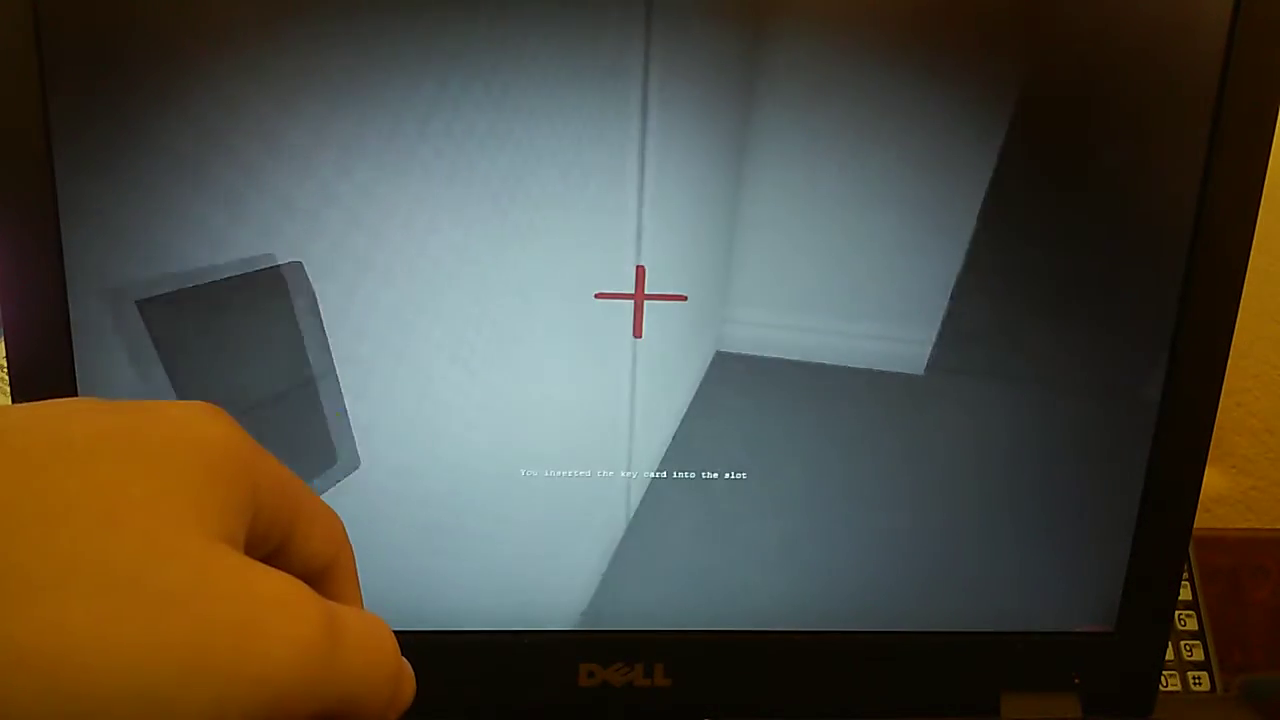
key(w)
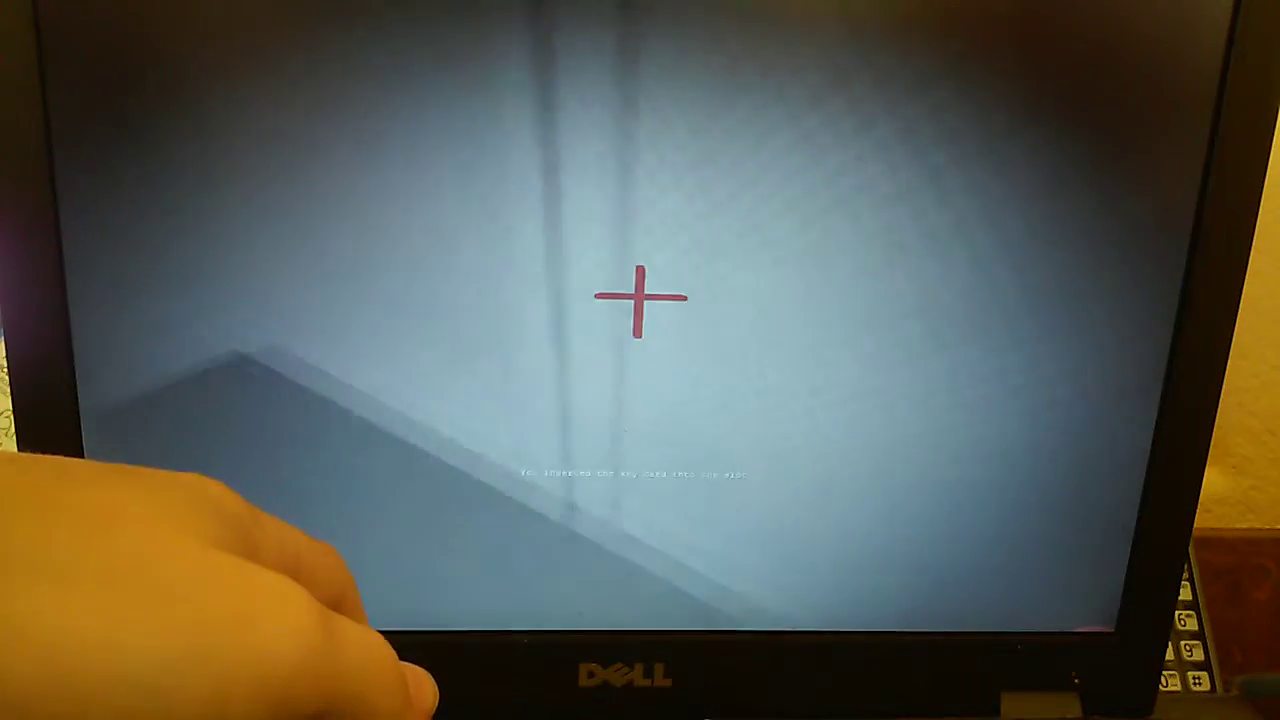
key(w)
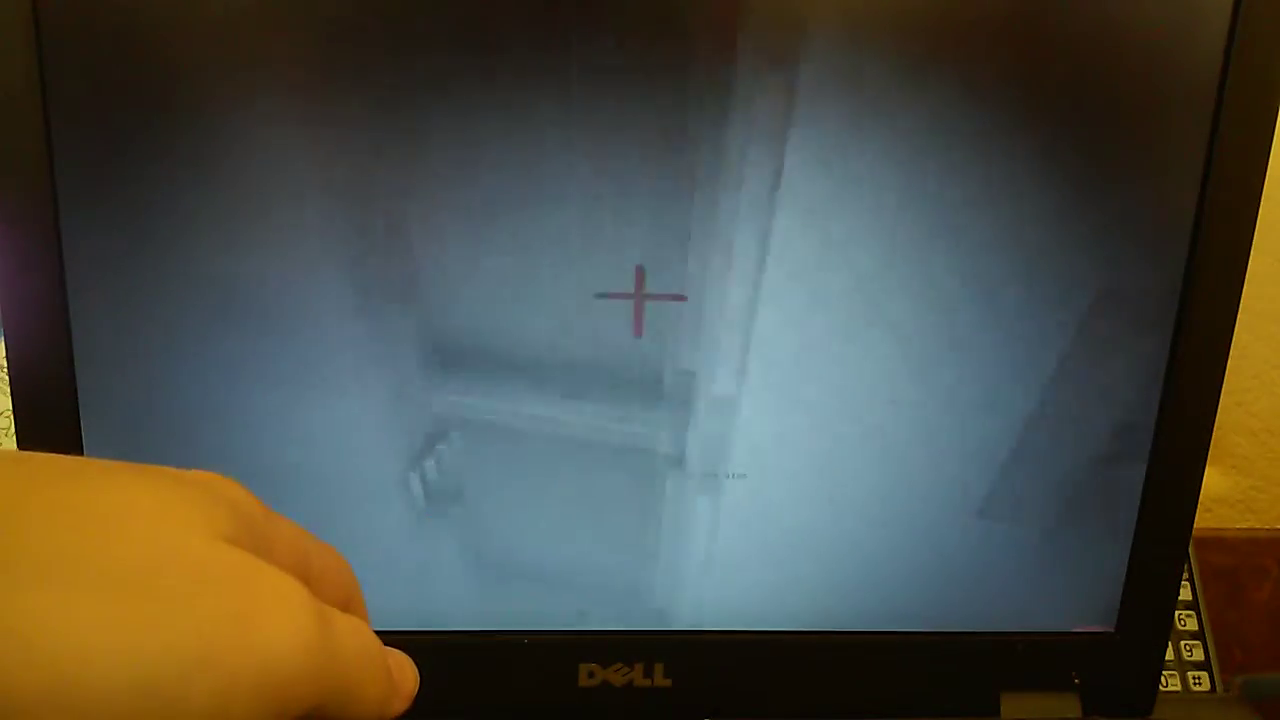
key(w)
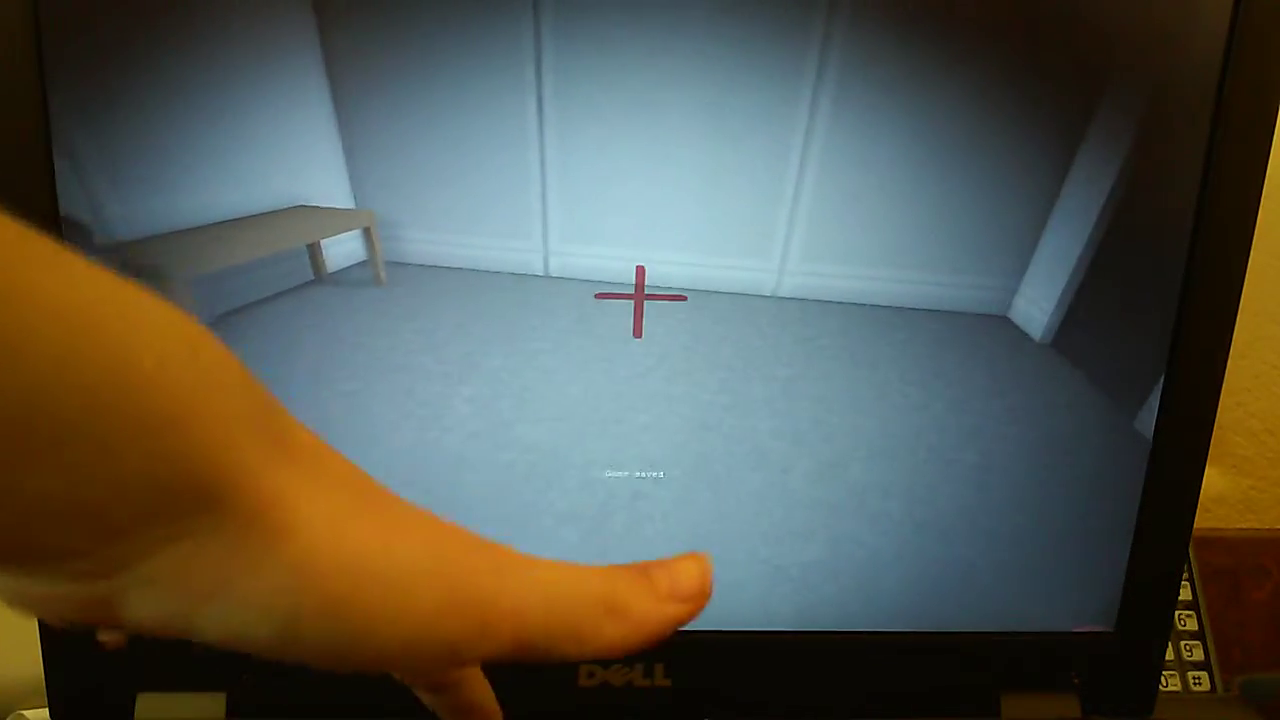
key(w)
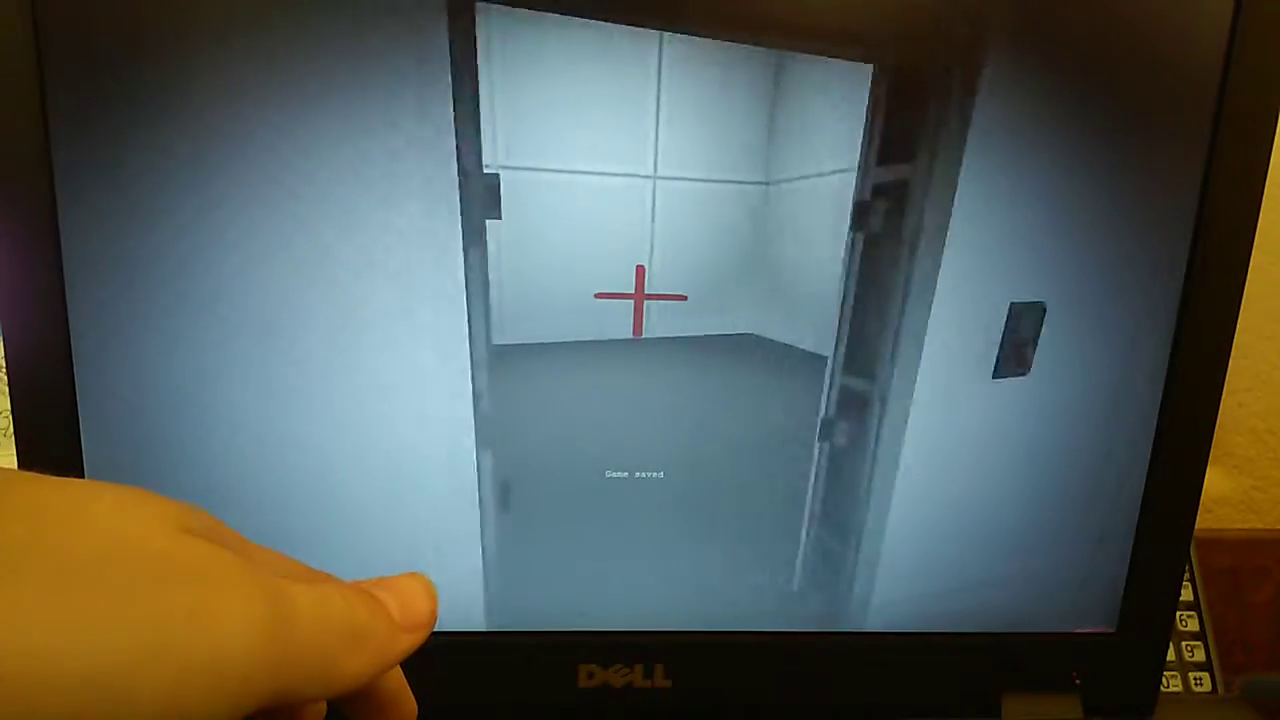
key(w)
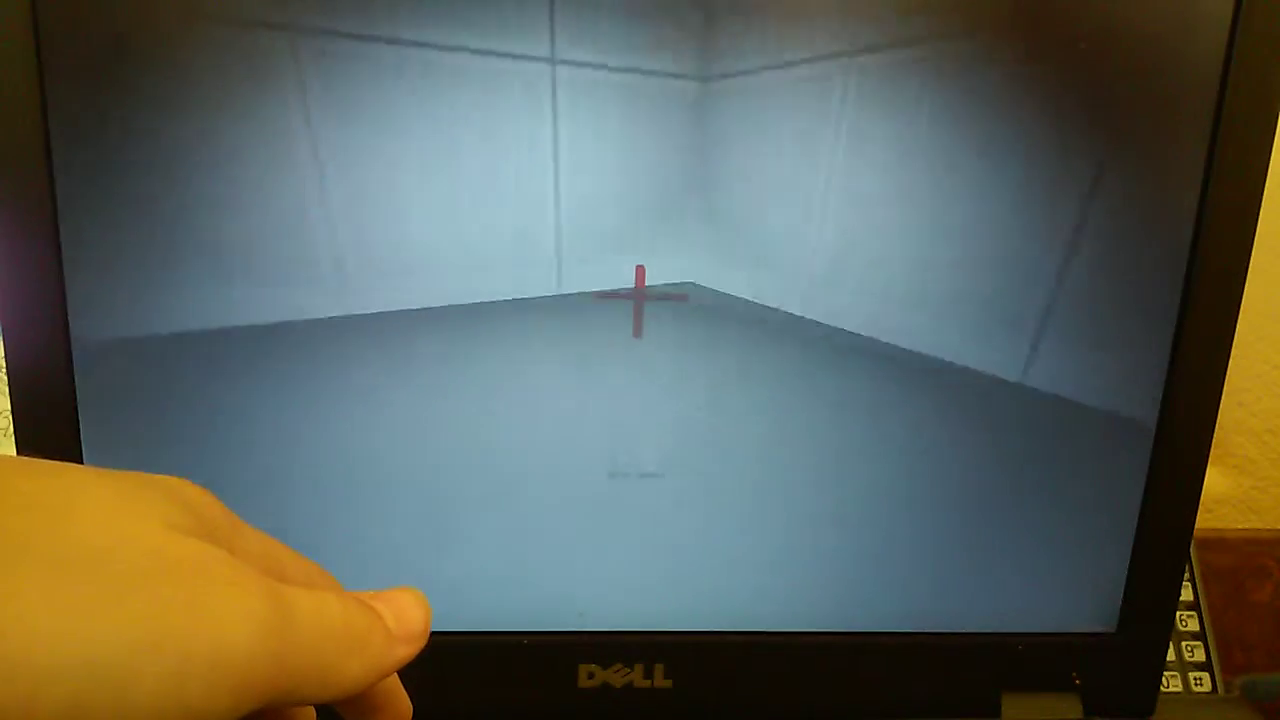
key(w)
key(w)
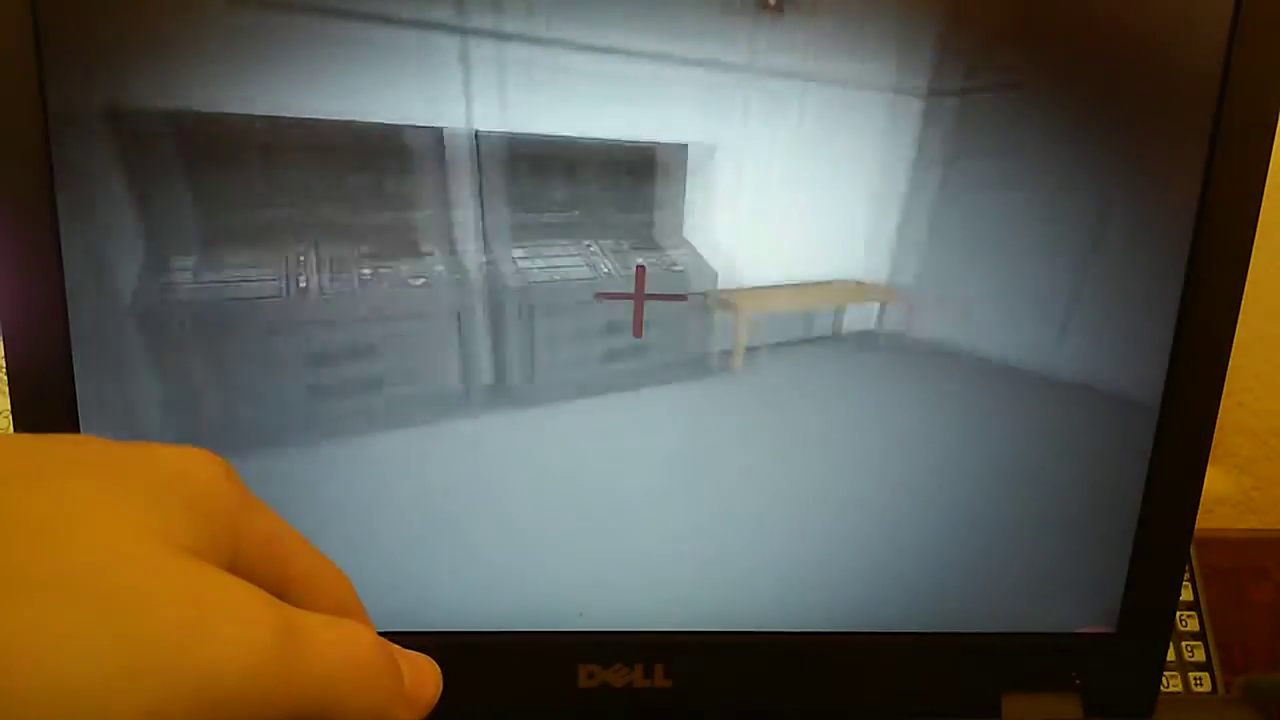
key(w)
key(w)
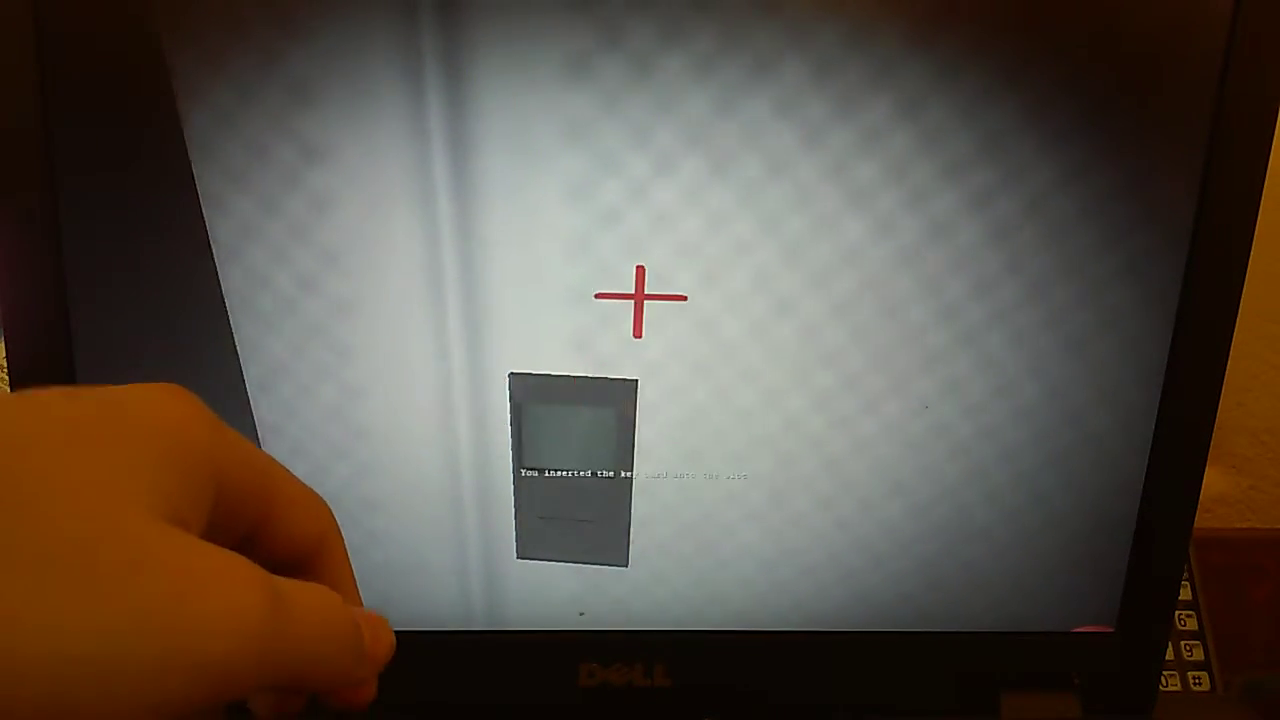
Step: Pass the console room and keypad door to reach the red panel, closing the inventory
key(w)
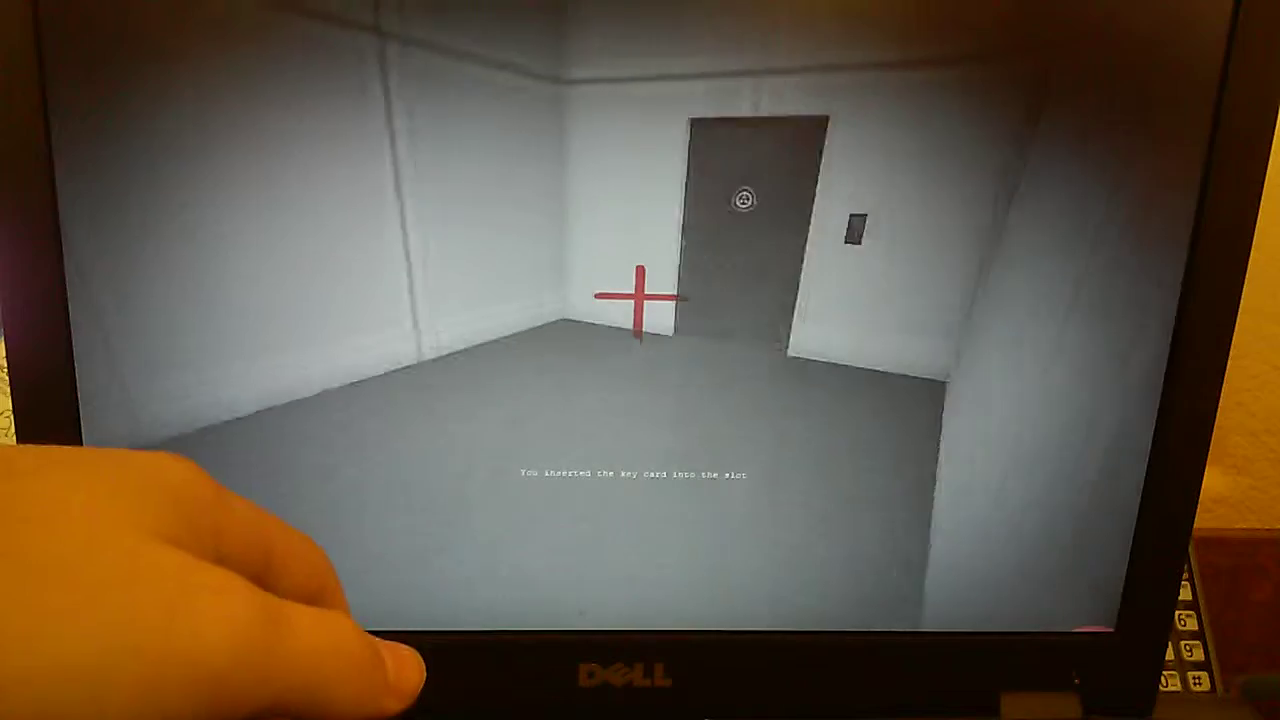
key(w)
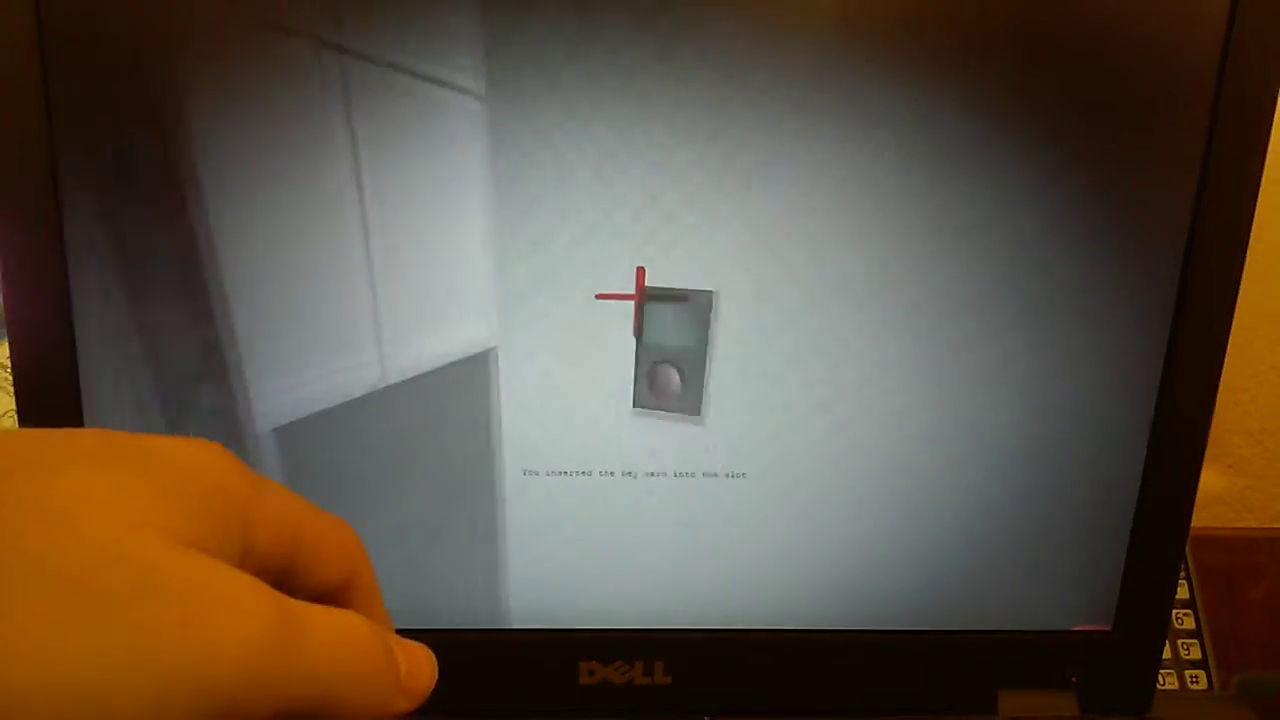
key(w)
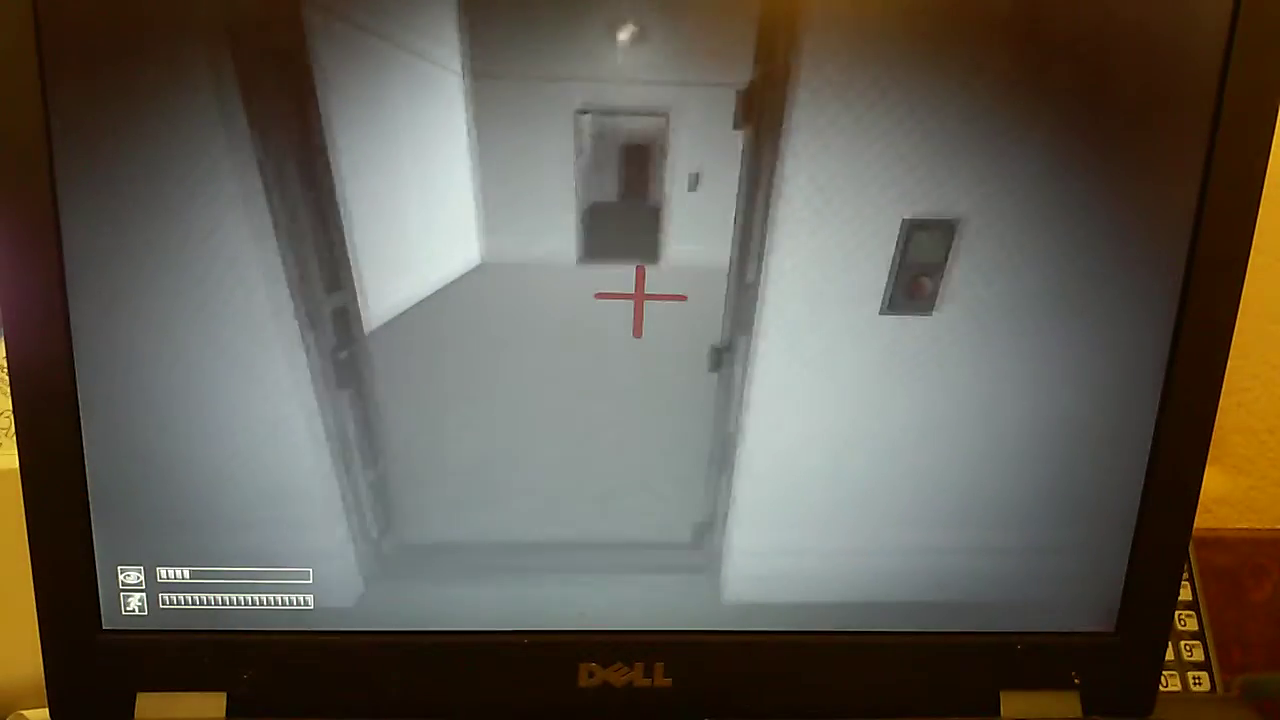
key(w)
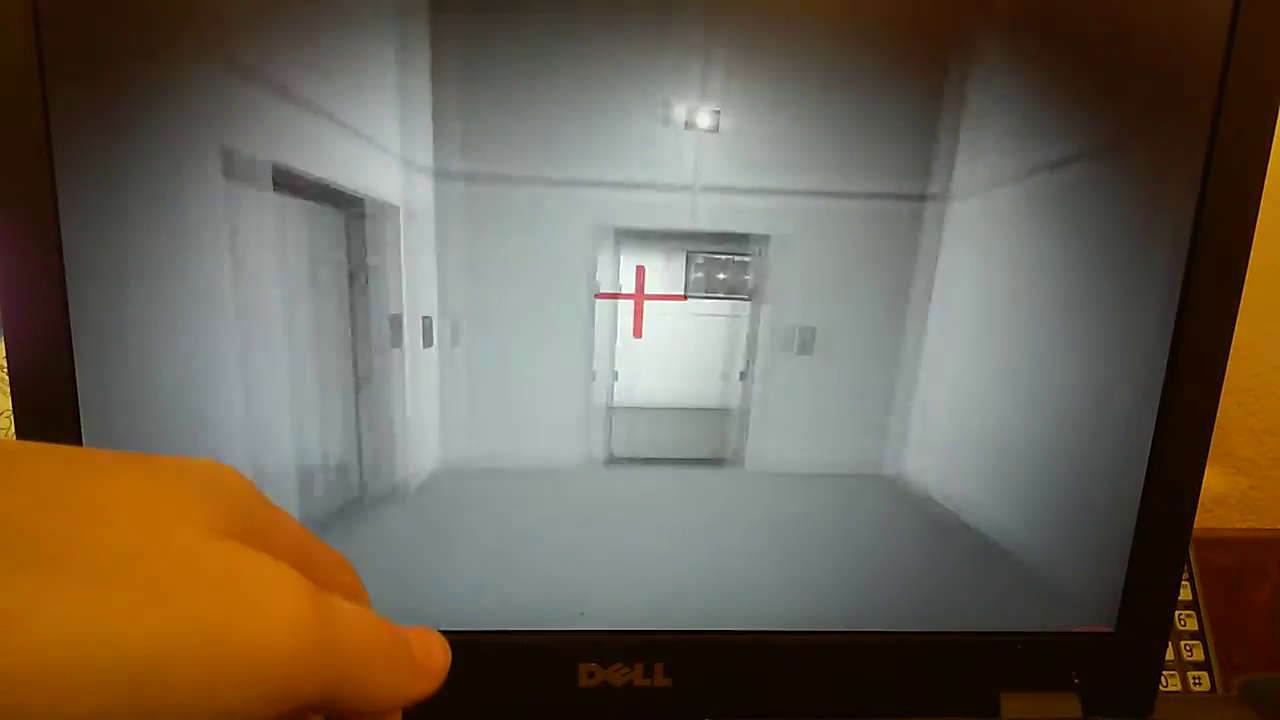
key(w)
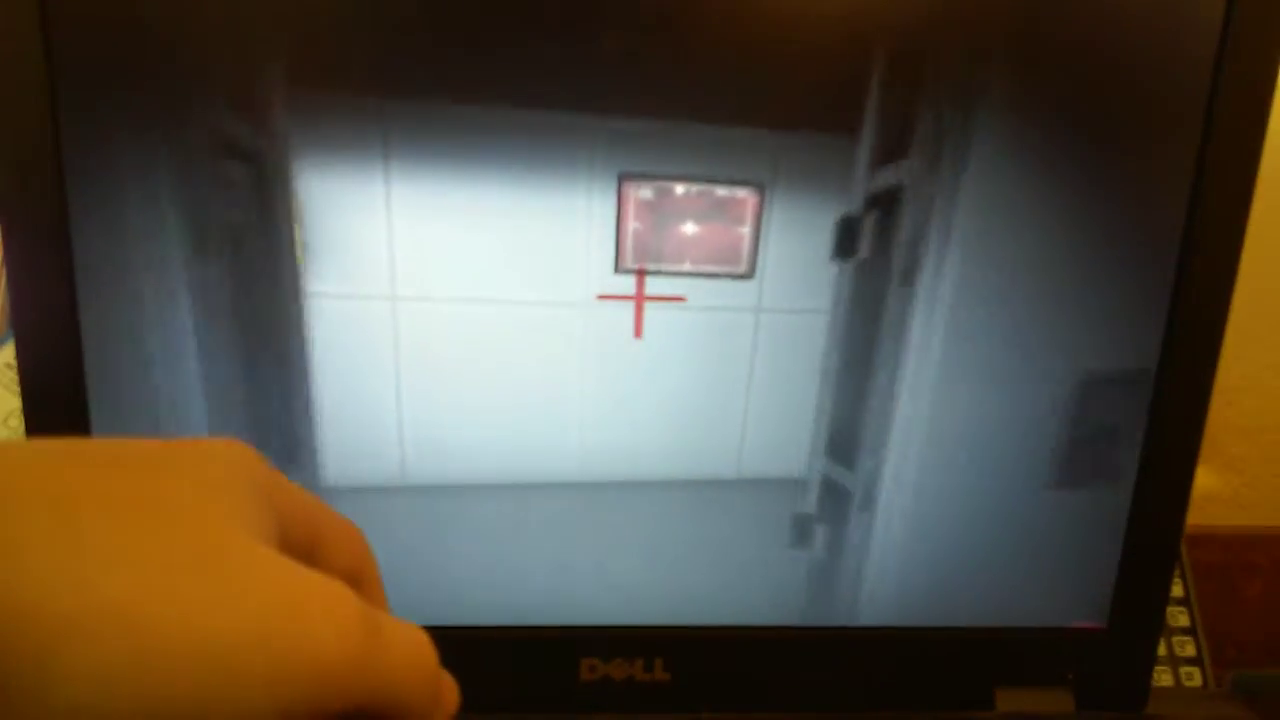
key(w)
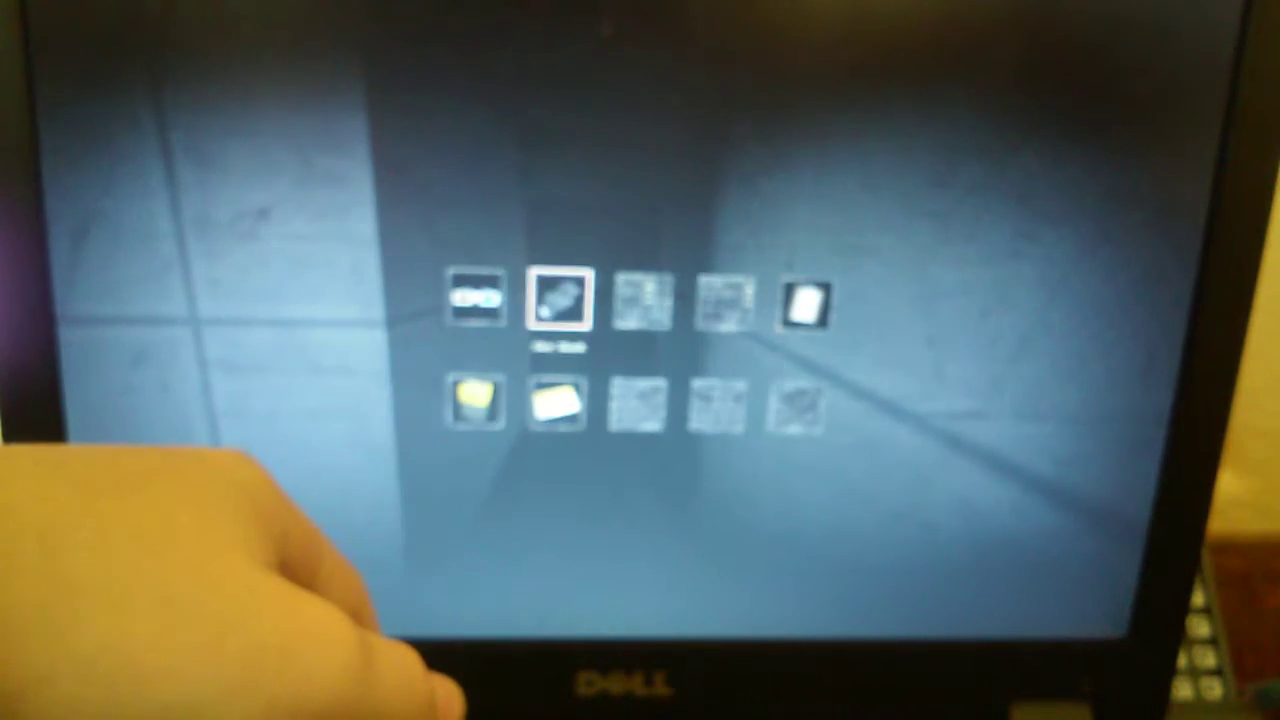
key(Escape)
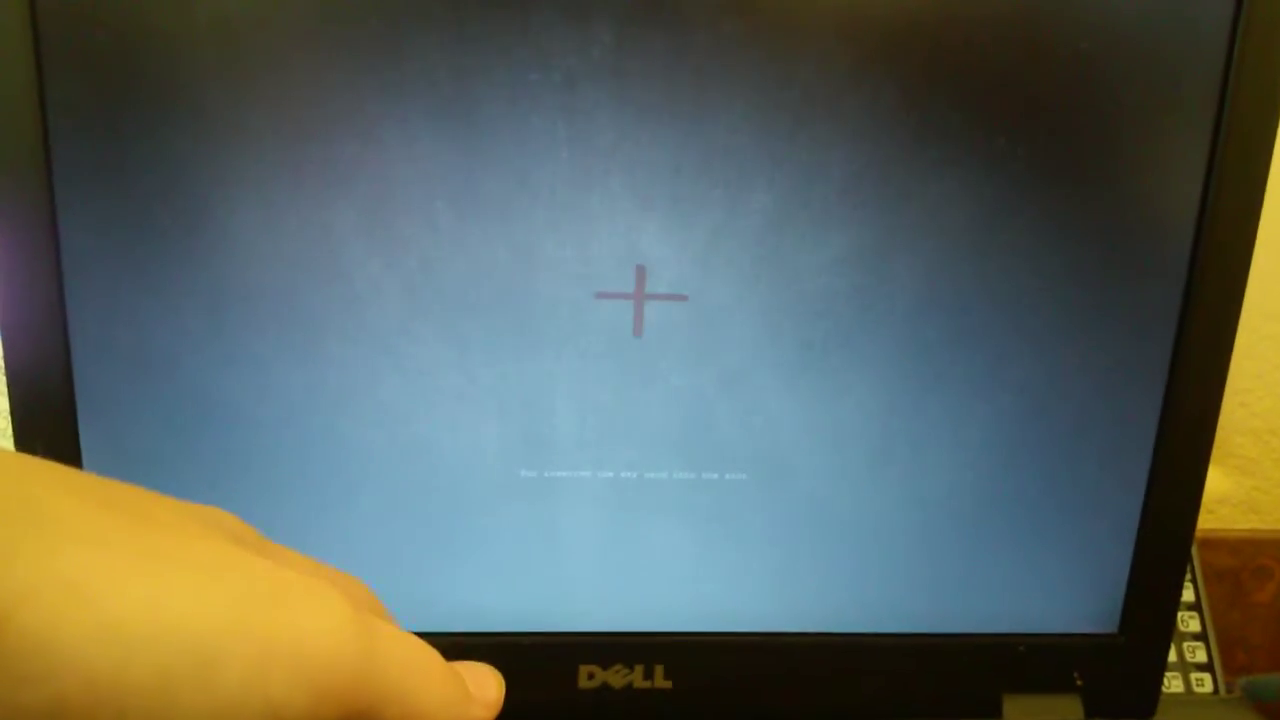
Step: Bring up the inventory to sort the carried items
key(Tab)
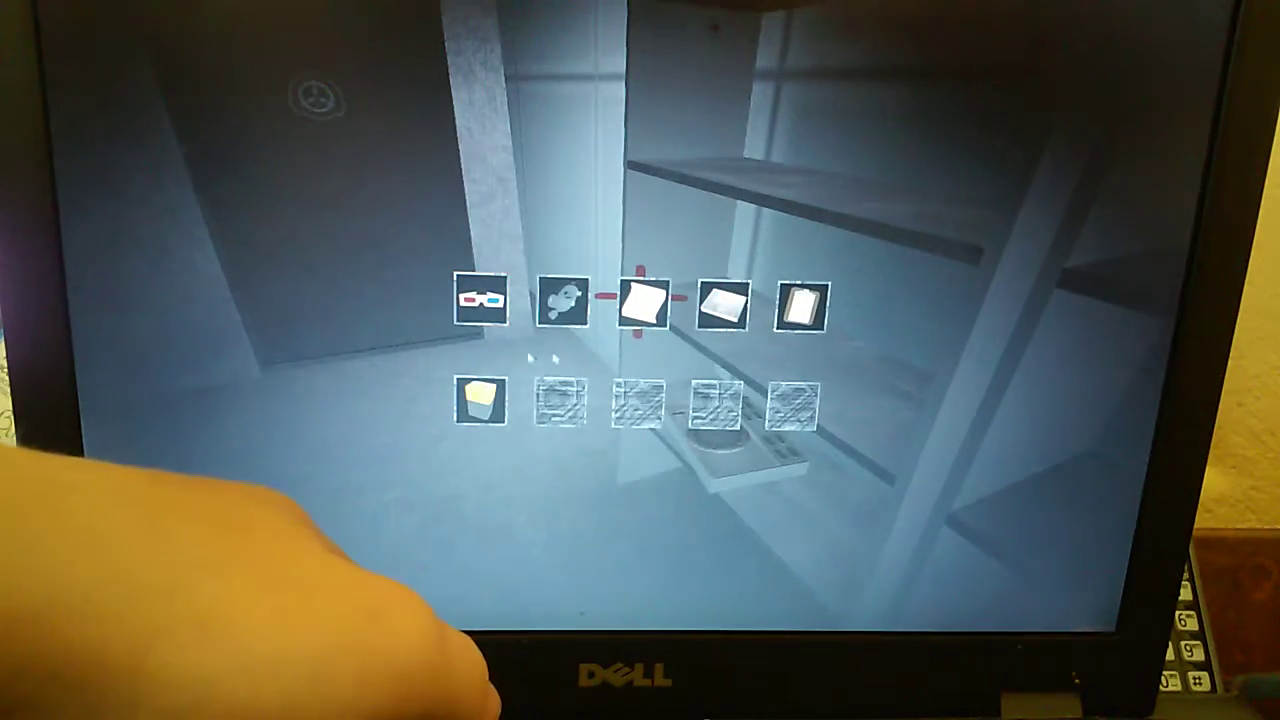
Step: Use the kit, file the document into the clipboard, and put on the gas mask
double_click(724, 303)
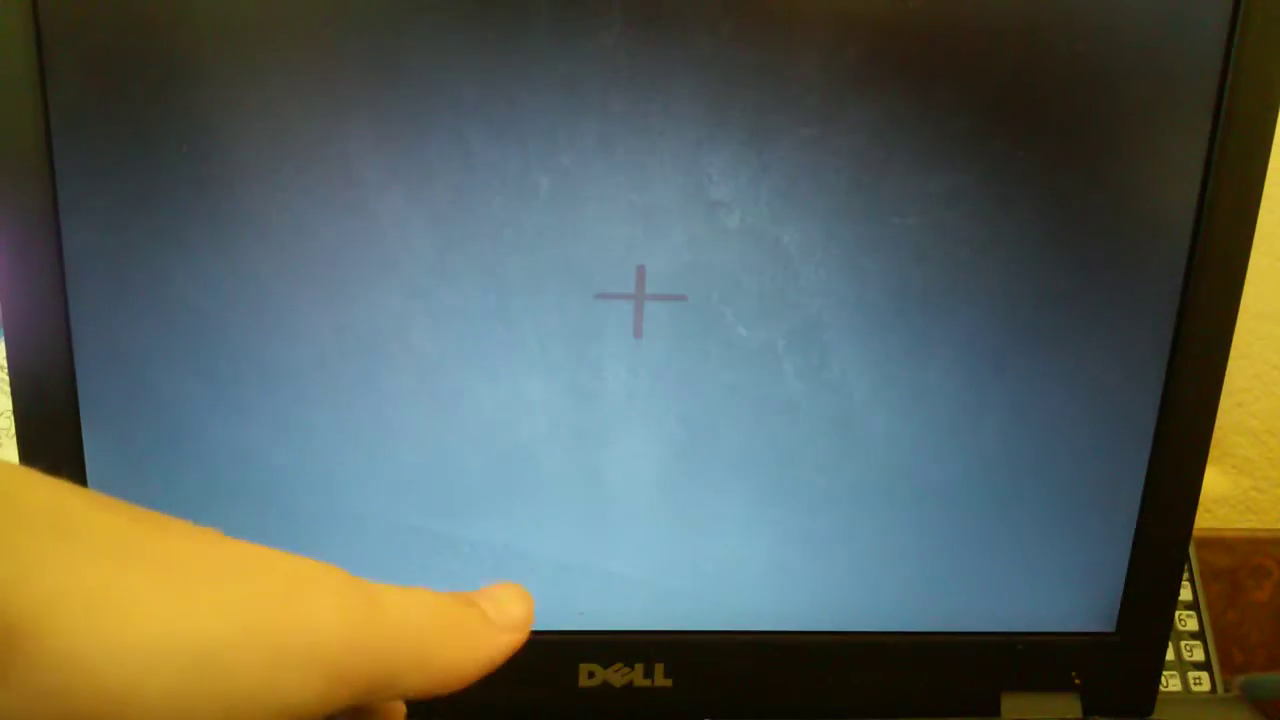
key(Tab)
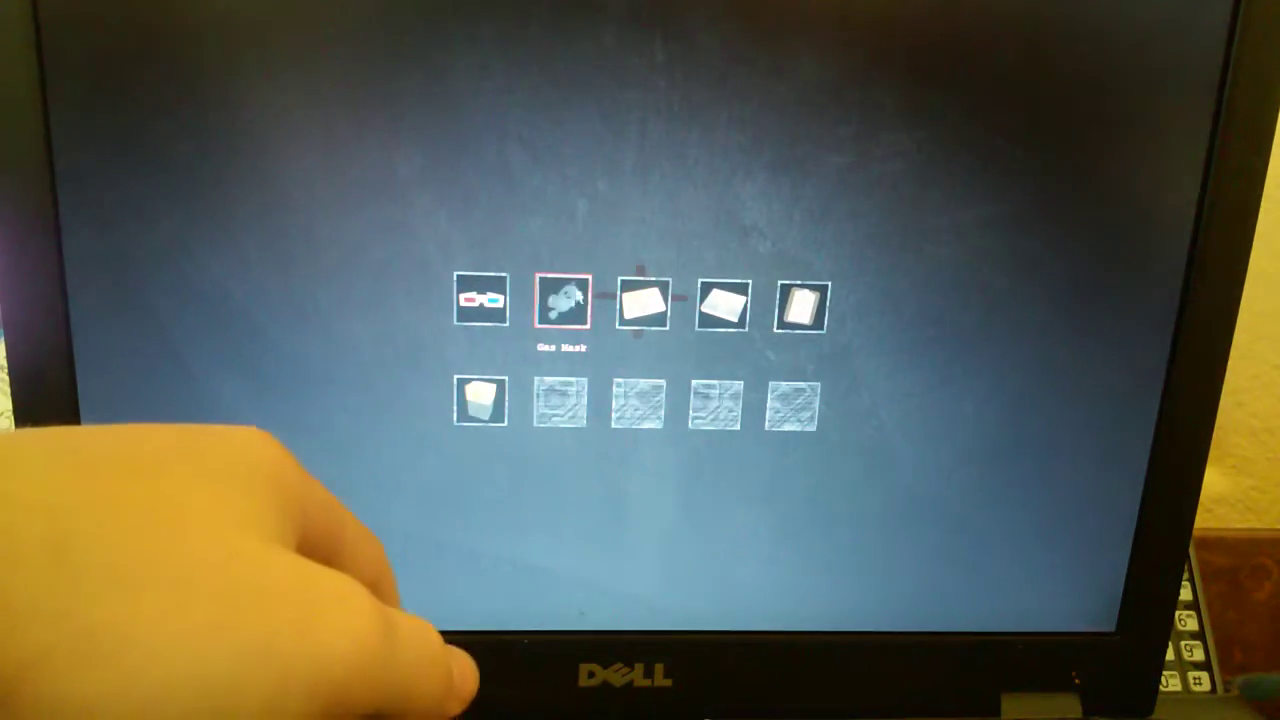
click(640, 298)
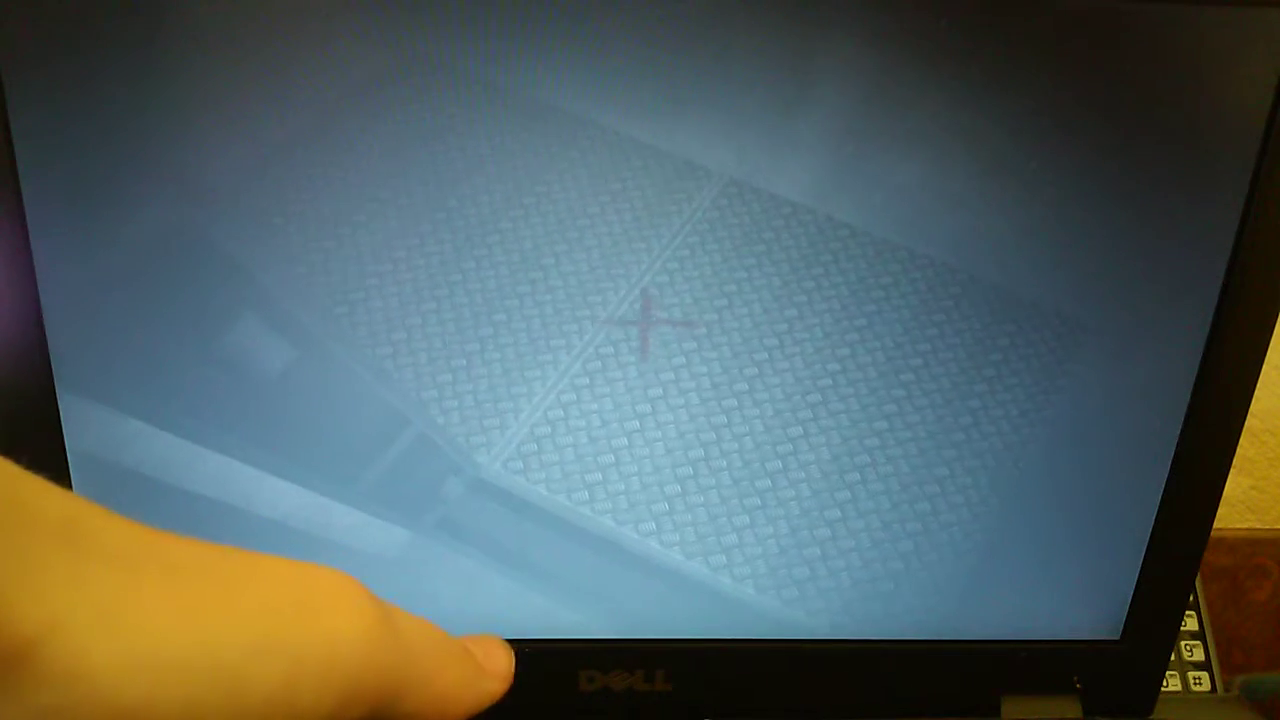
double_click(566, 326)
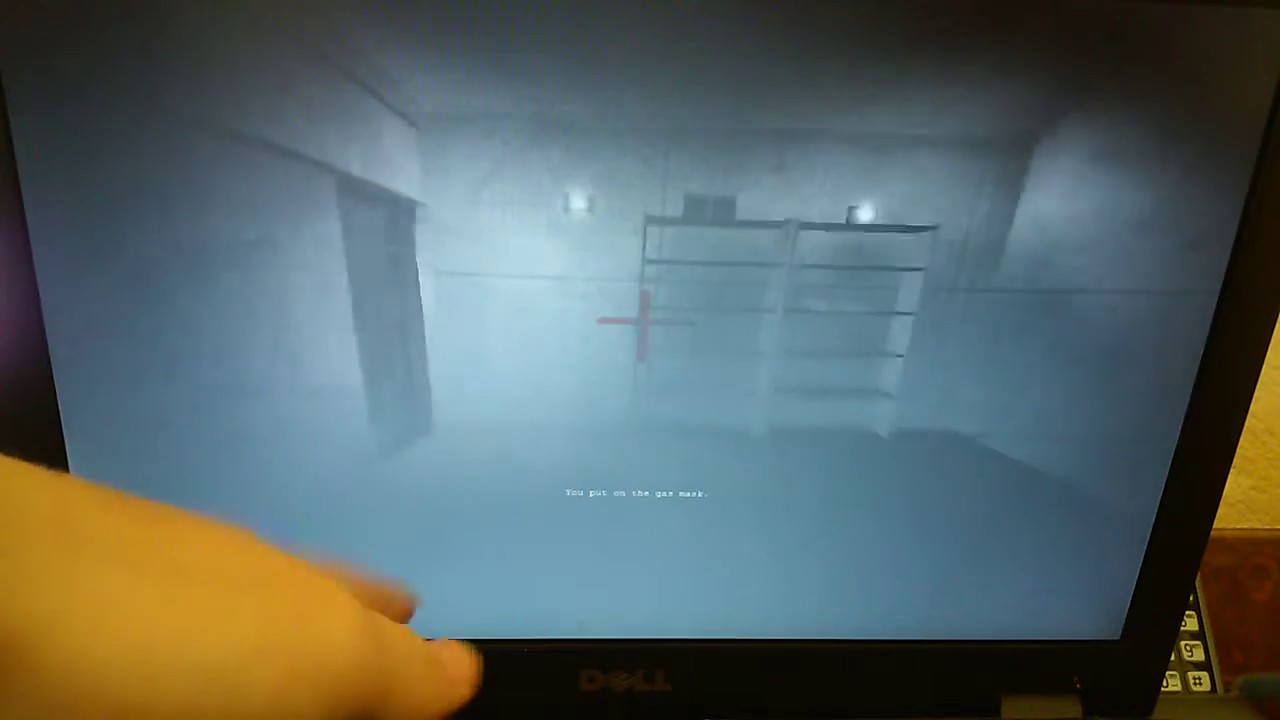
Step: Swap the gas mask for the glasses from the inventory
key(Tab)
double_click(566, 326)
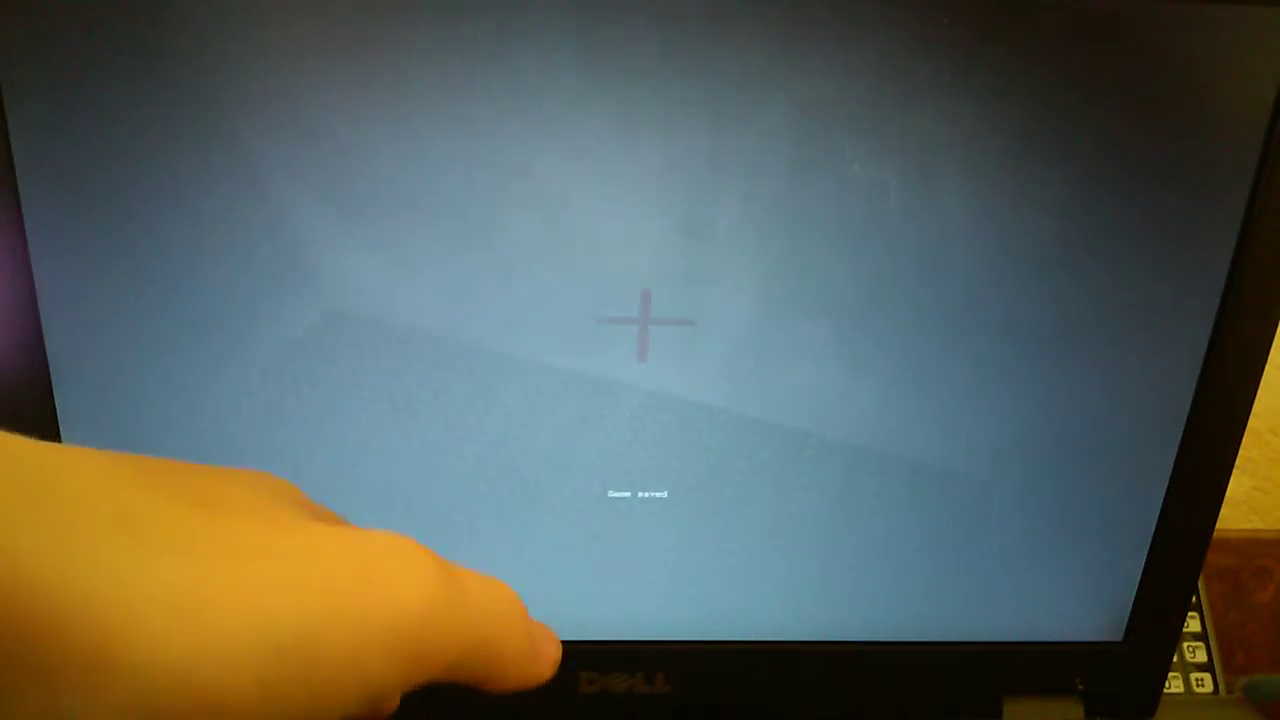
key(Tab)
key(Tab)
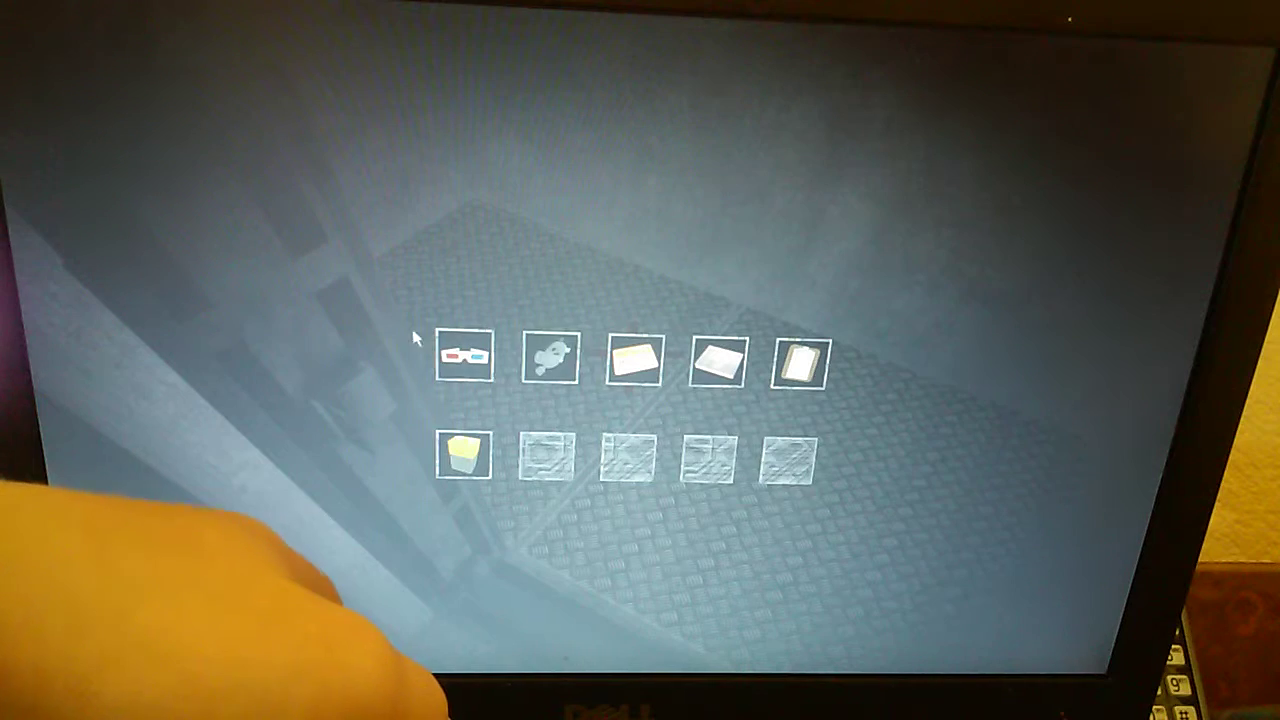
double_click(461, 366)
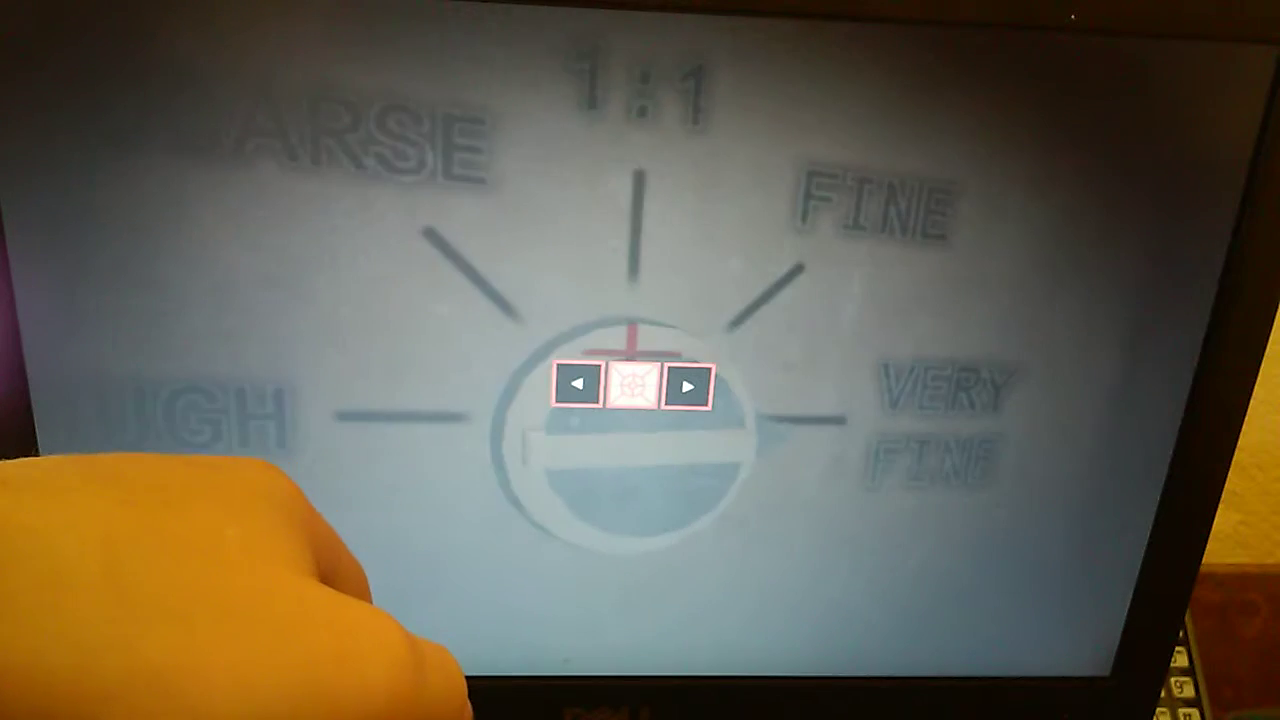
Step: Set SCP-914 to Rough, start it, and walk toward the SCP-logo door
click(579, 385)
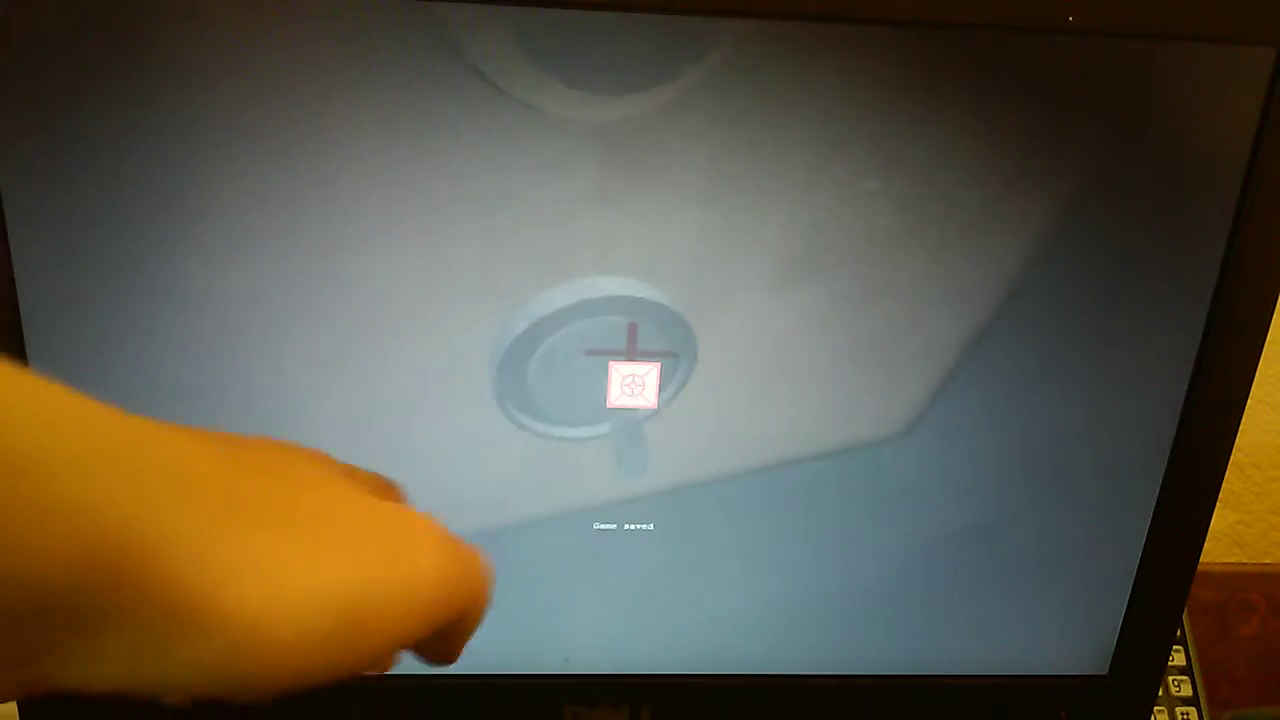
click(632, 358)
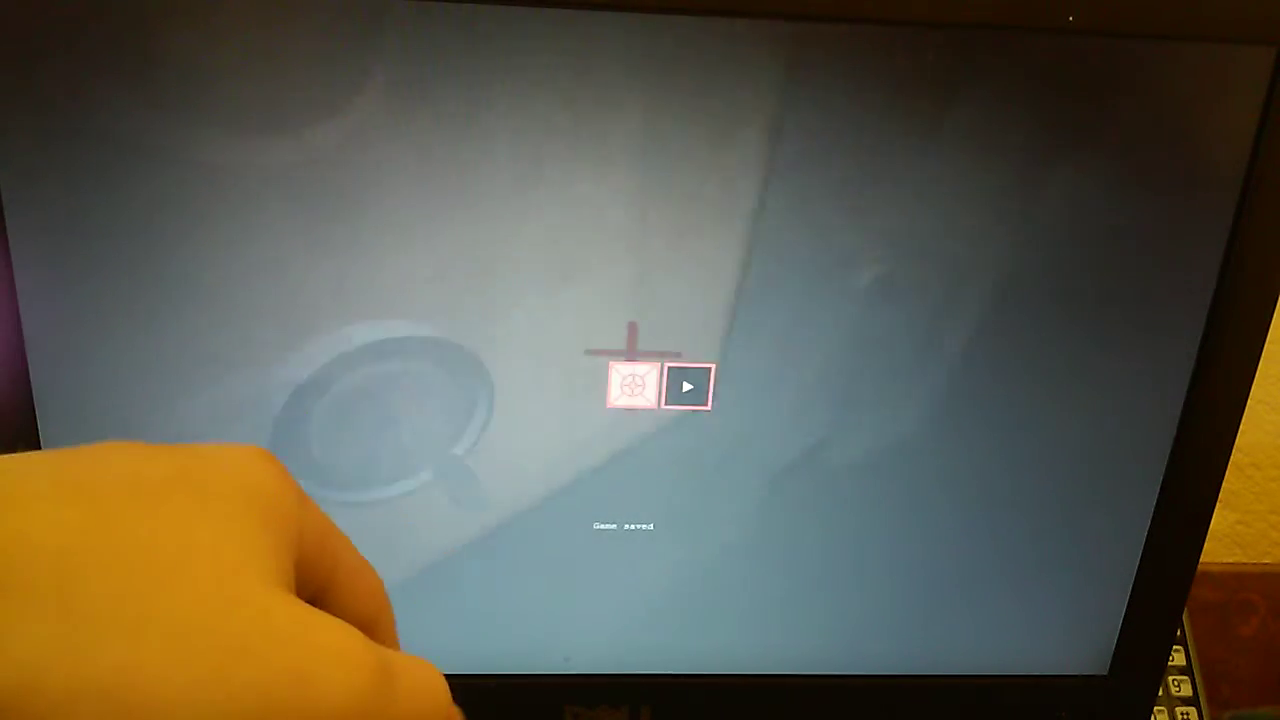
key(w)
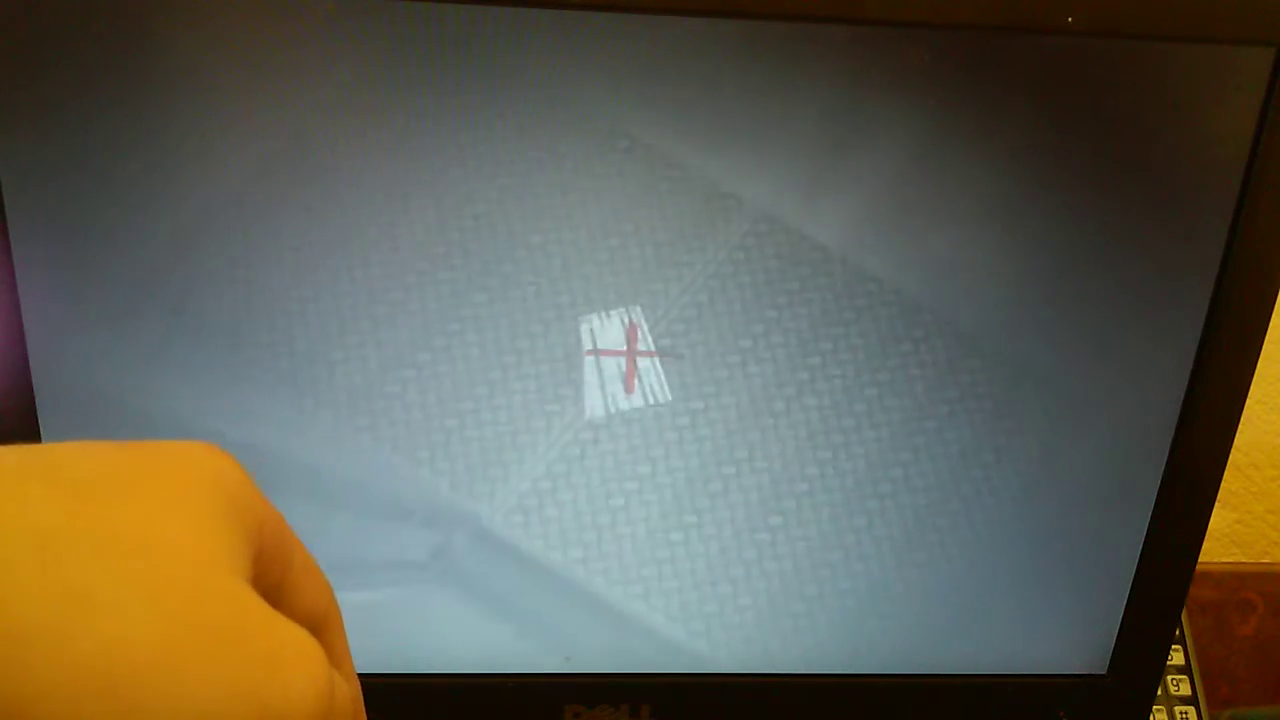
Step: Walk into the room, then put the glasses on and take them off
key(w)
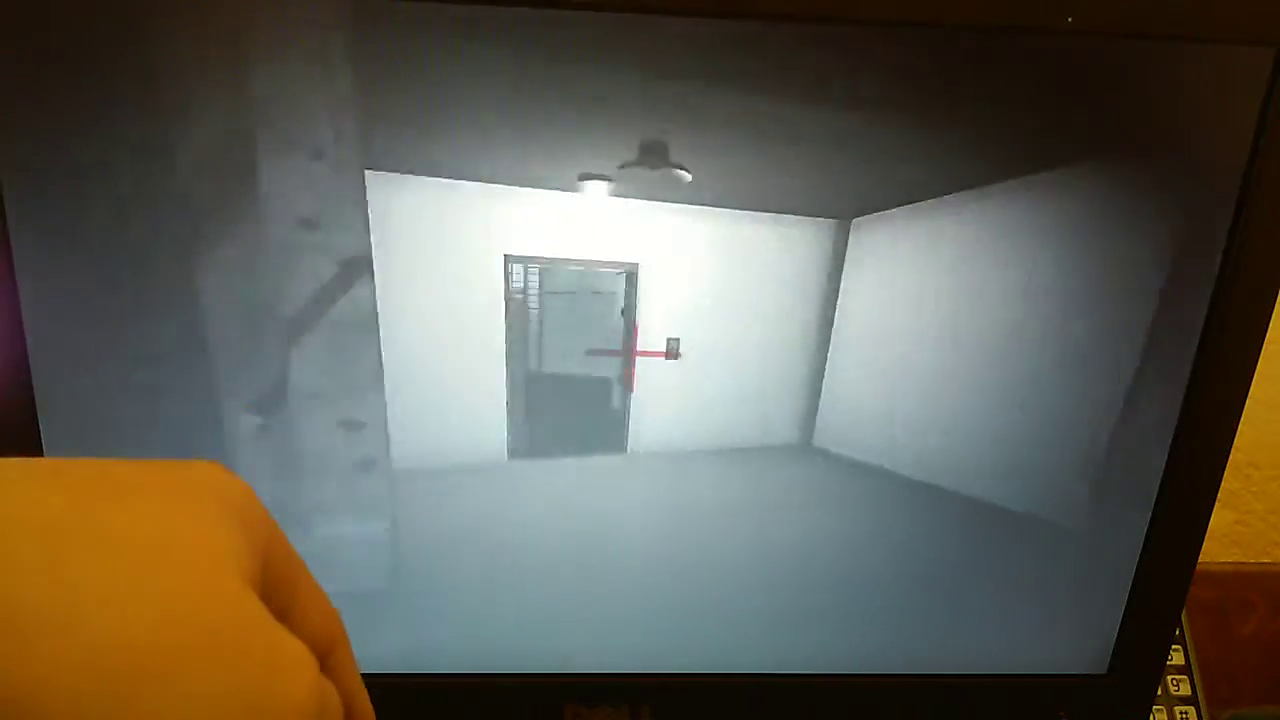
key(w)
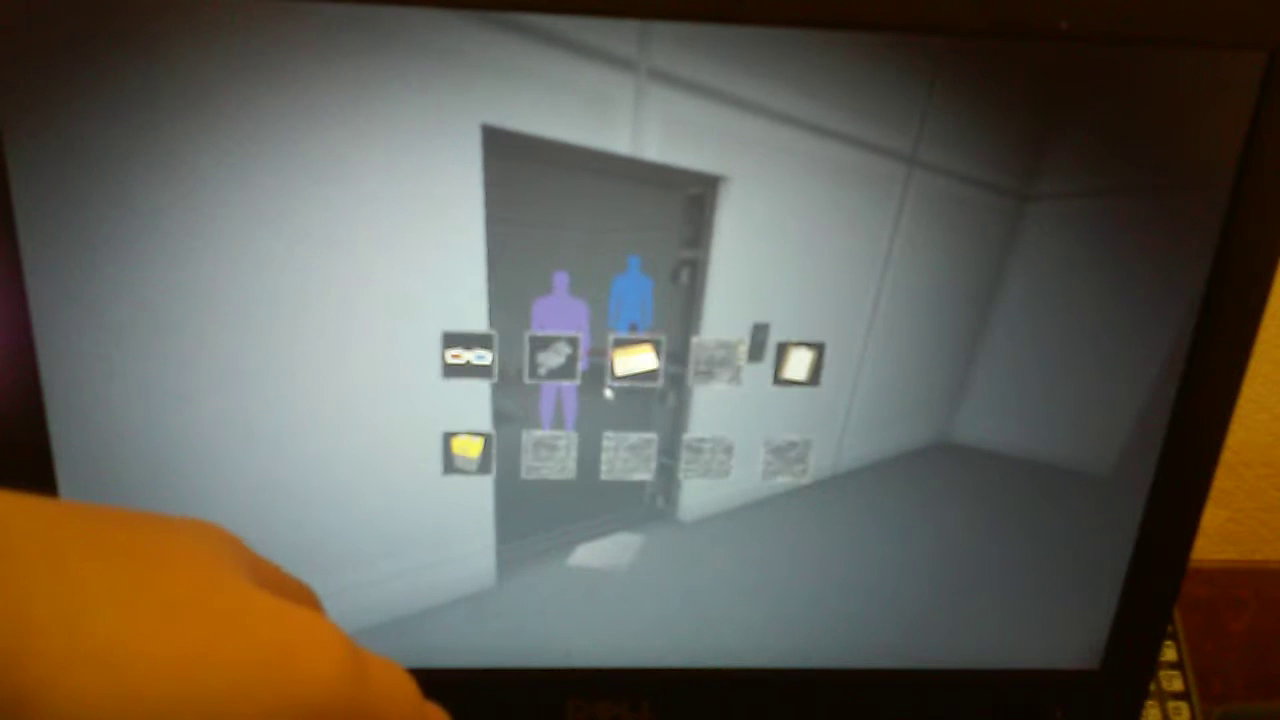
double_click(469, 356)
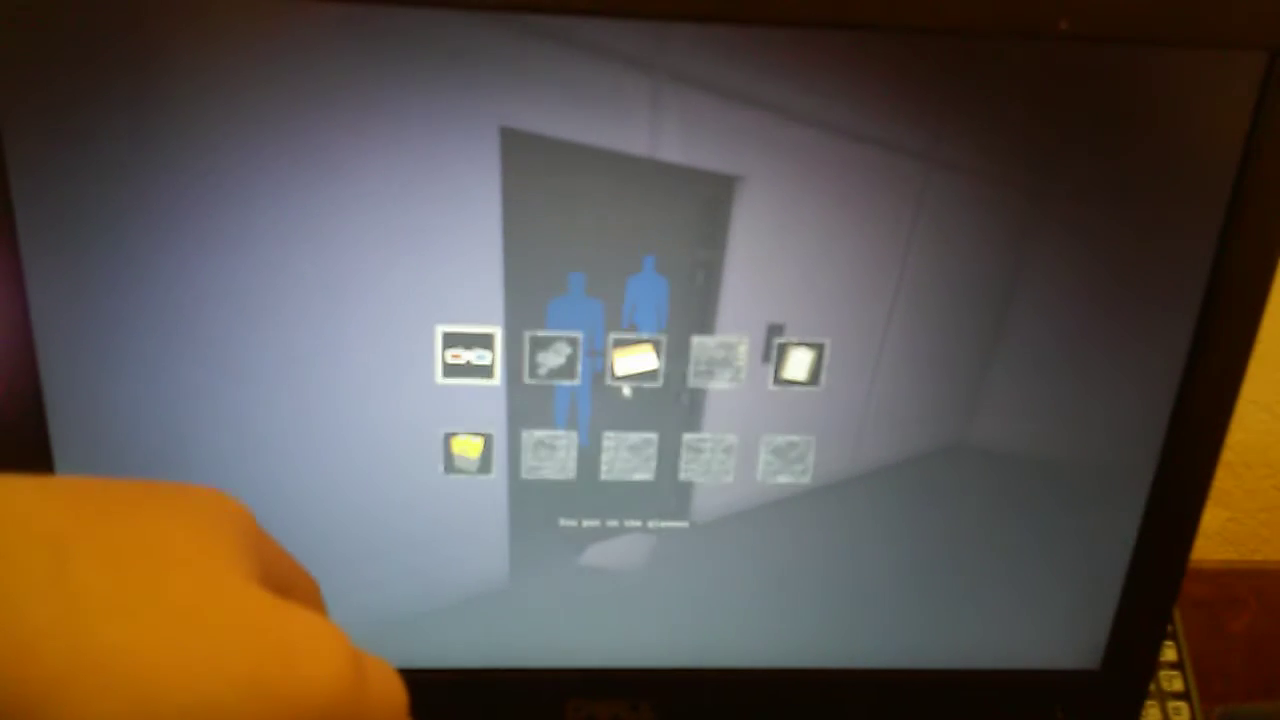
double_click(466, 356)
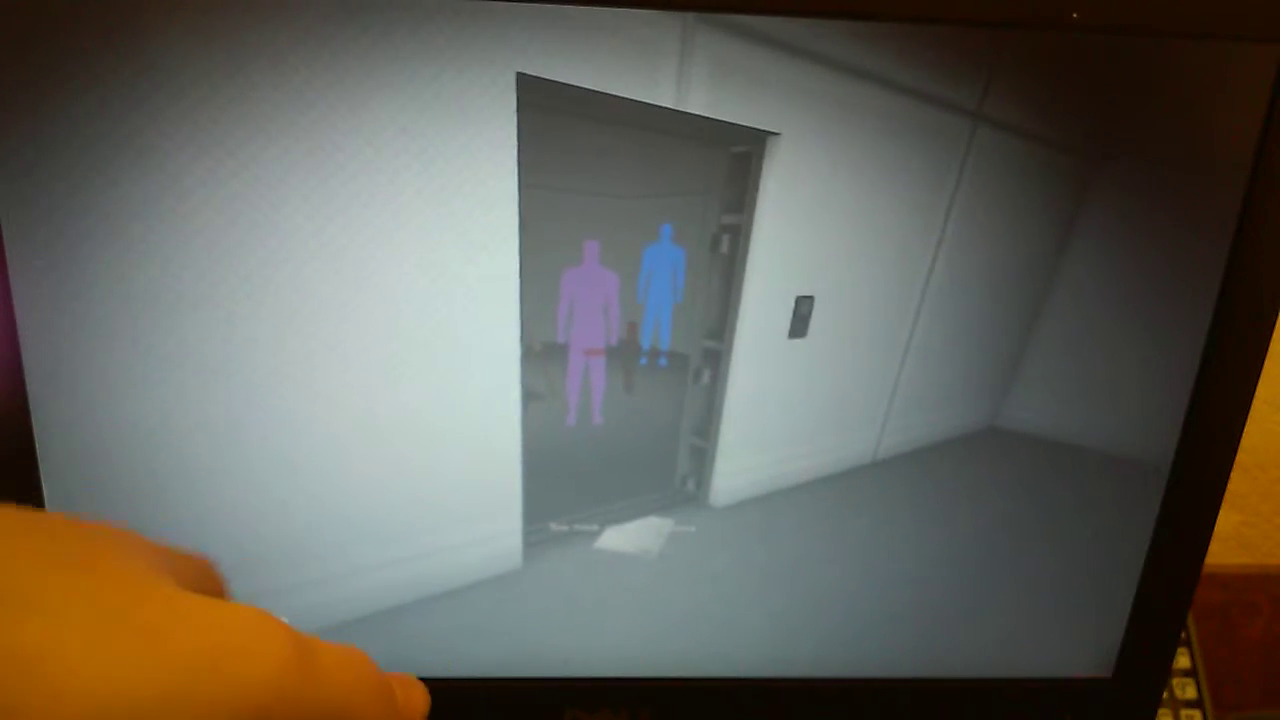
Step: Cross the rooms and advance down the corridor toward the blue figure
key(w)
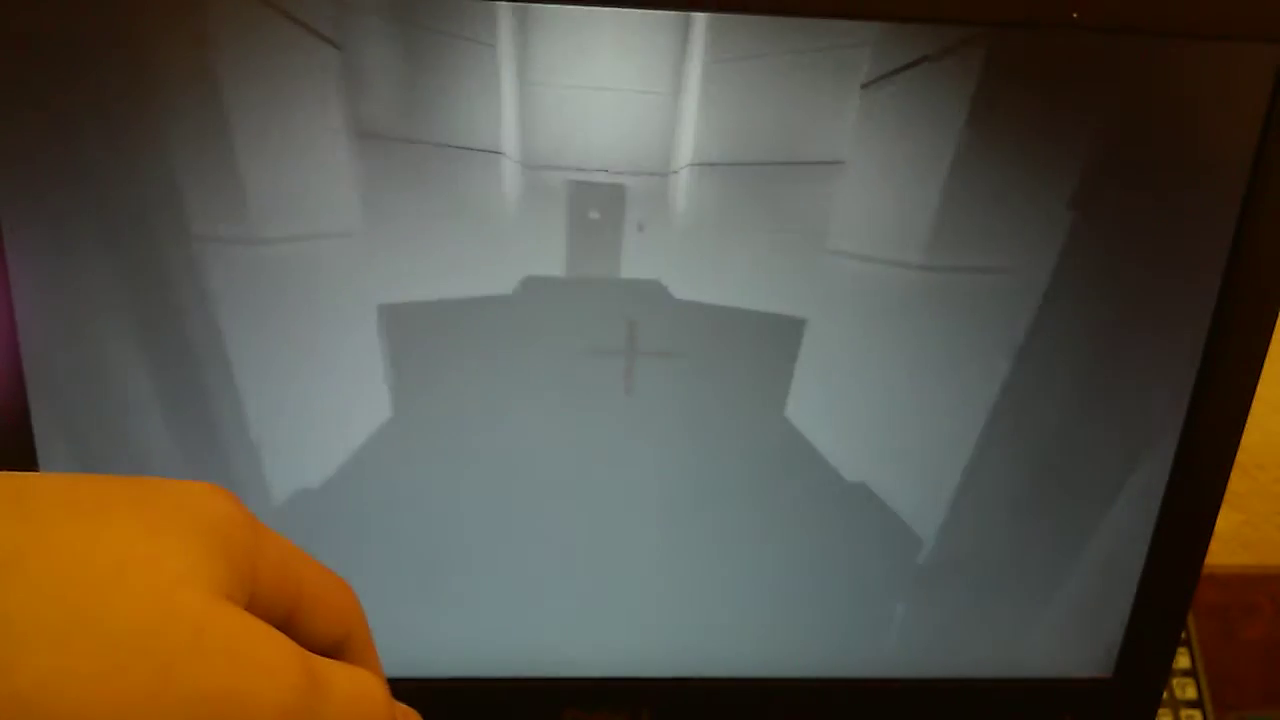
key(w)
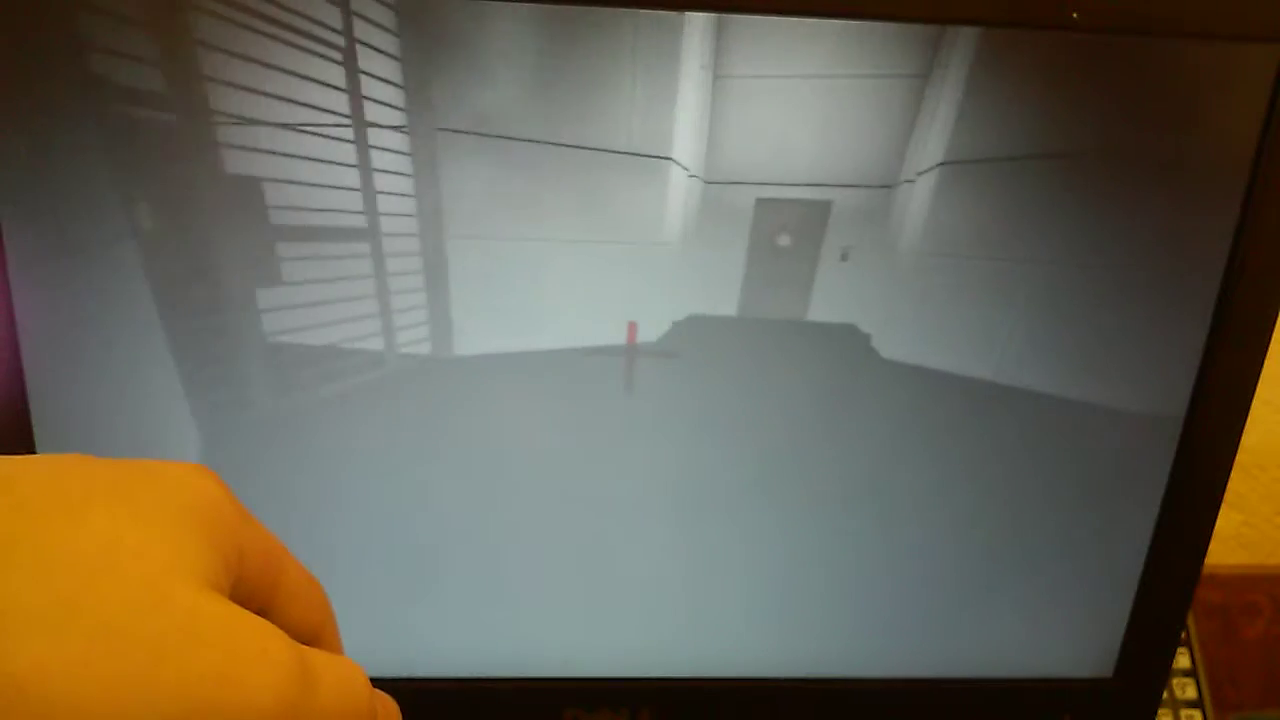
key(w)
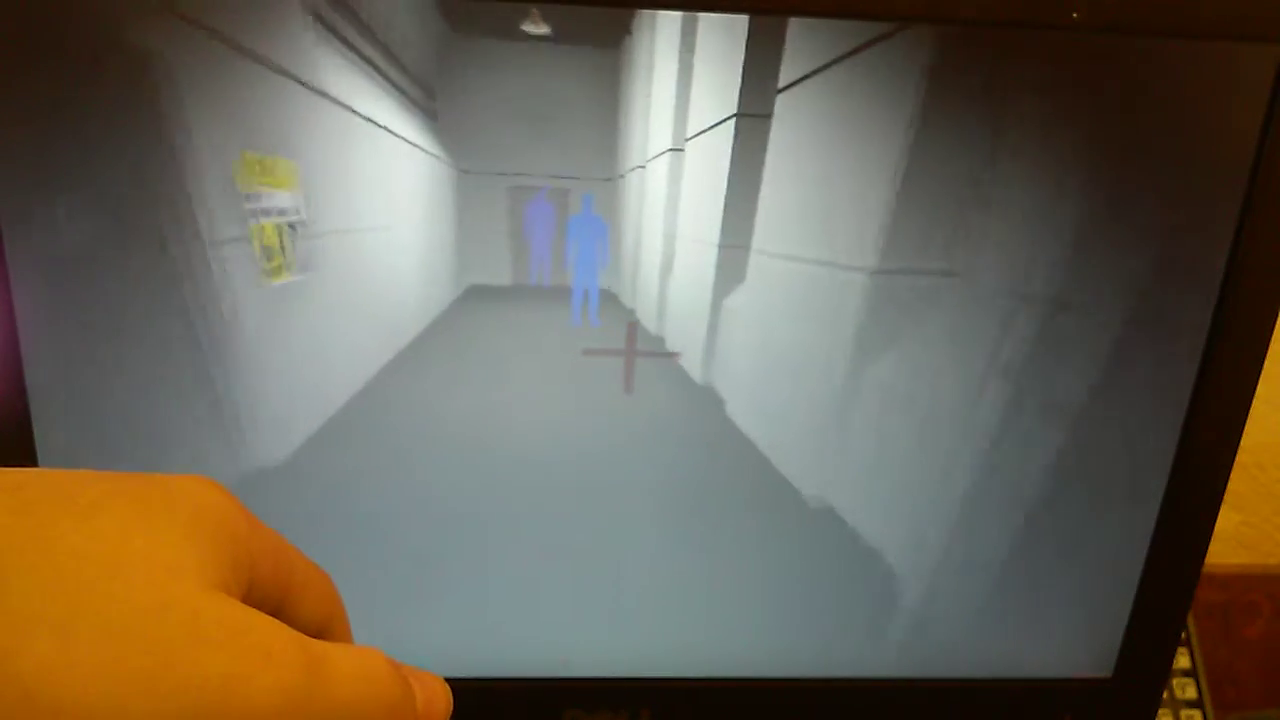
key(w)
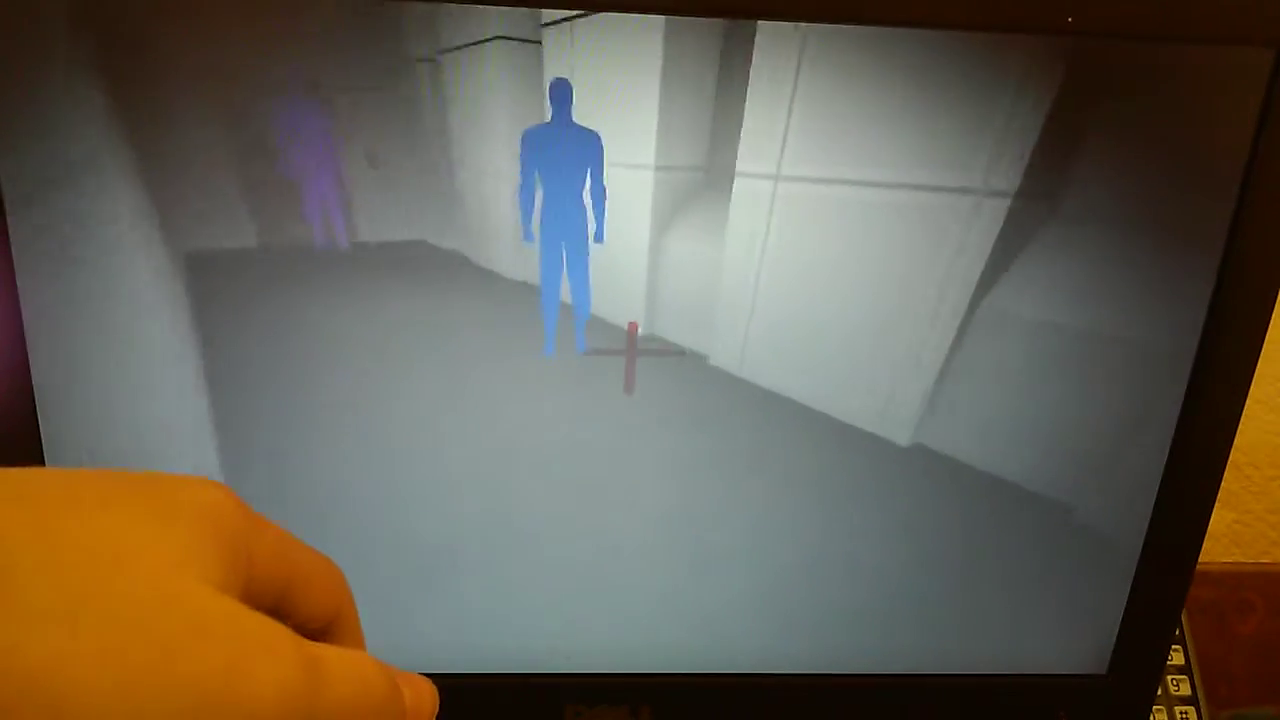
key(w)
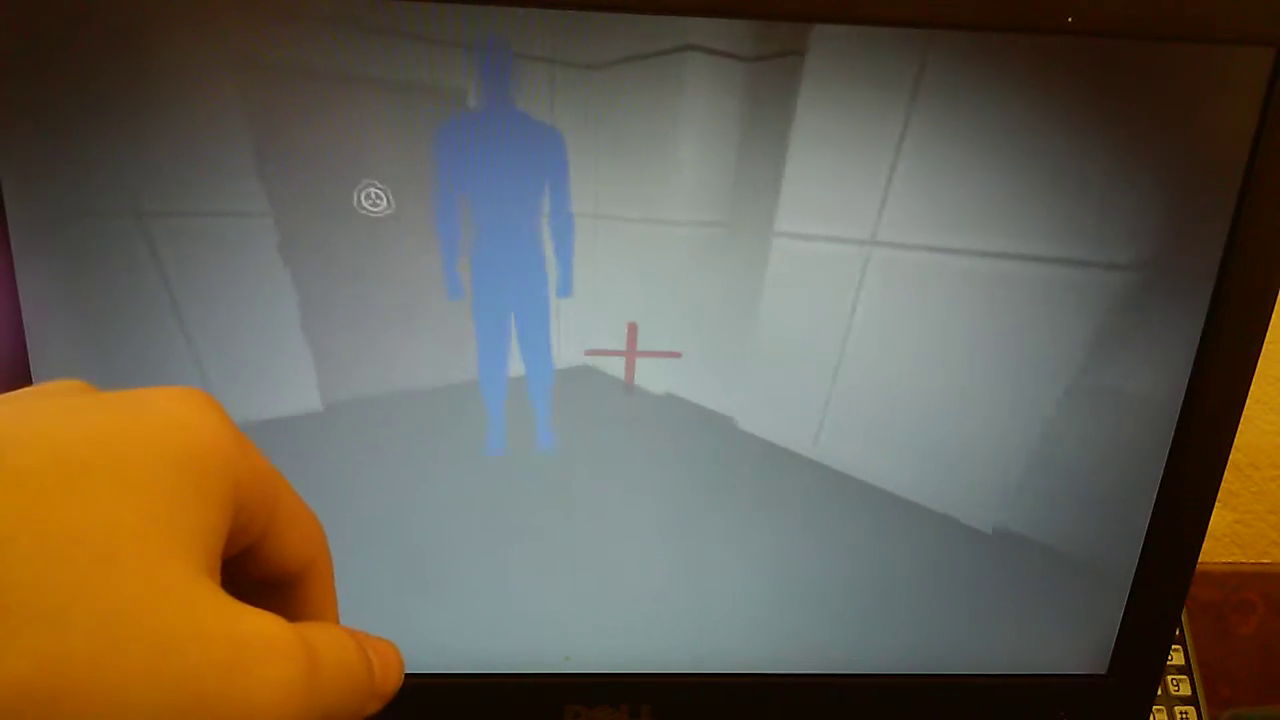
key(w)
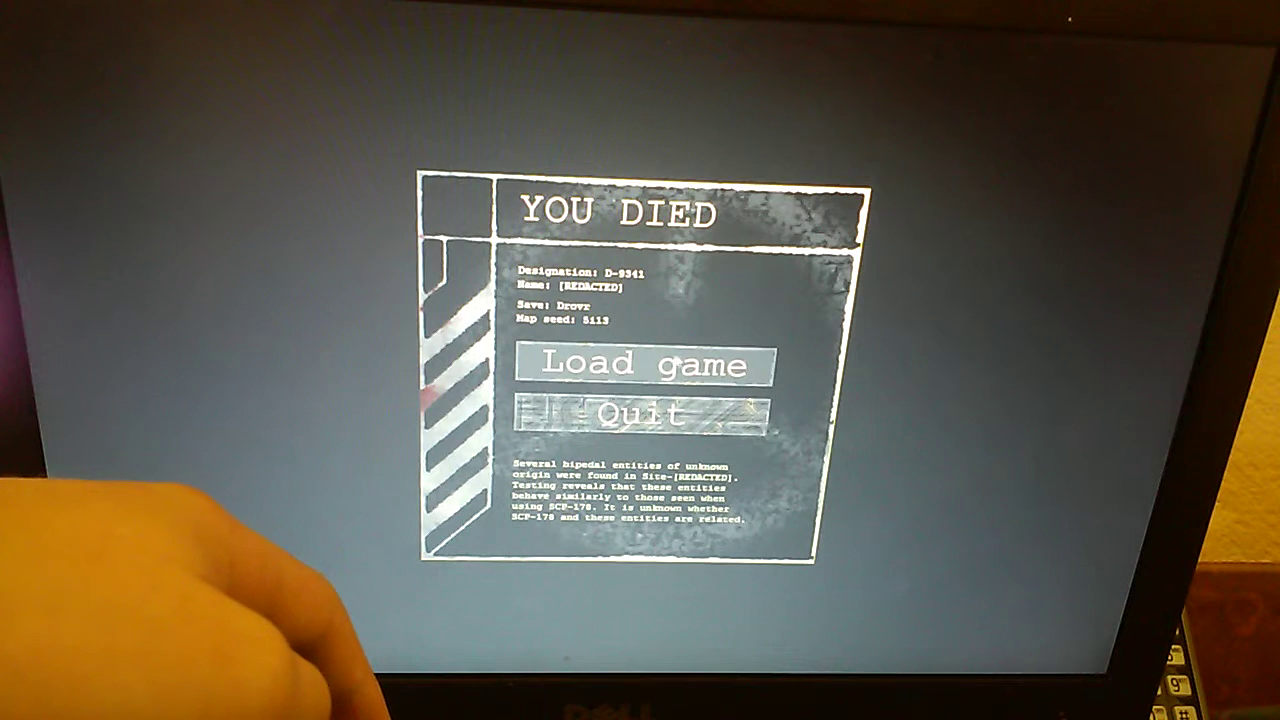
Step: Load the saved game, walk back toward the SCP-logo door, and pause
click(646, 363)
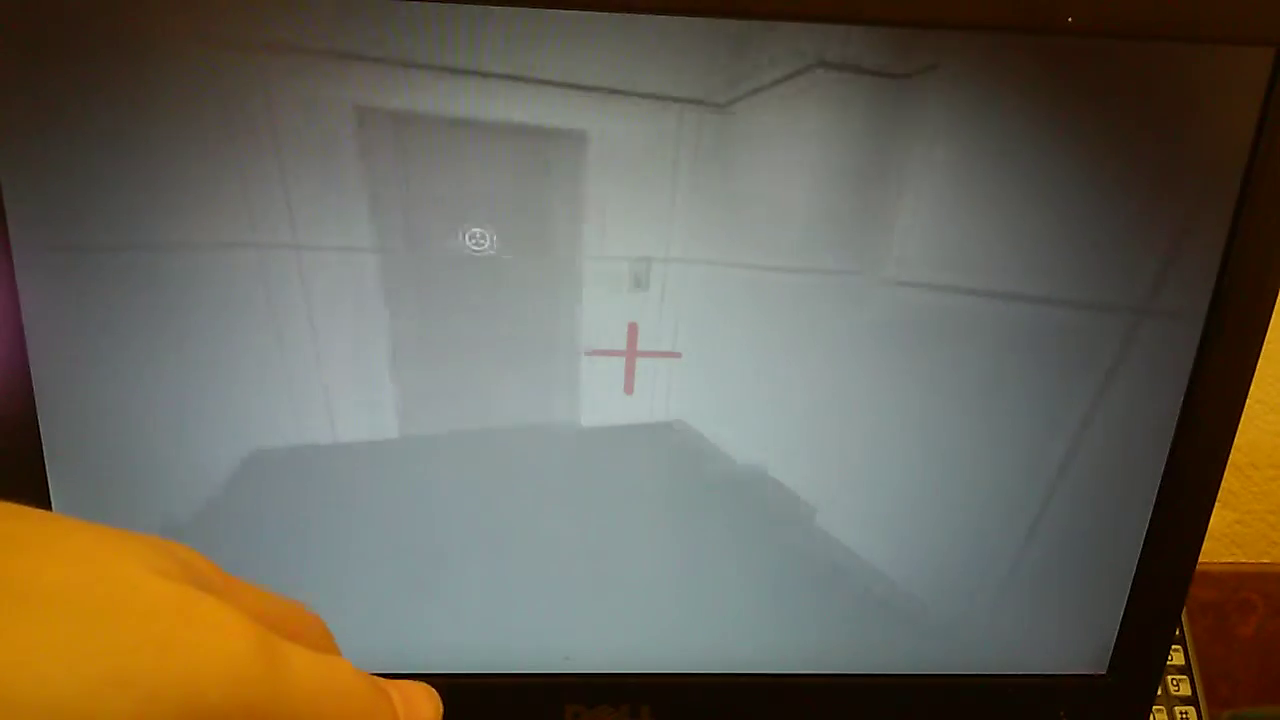
key(w)
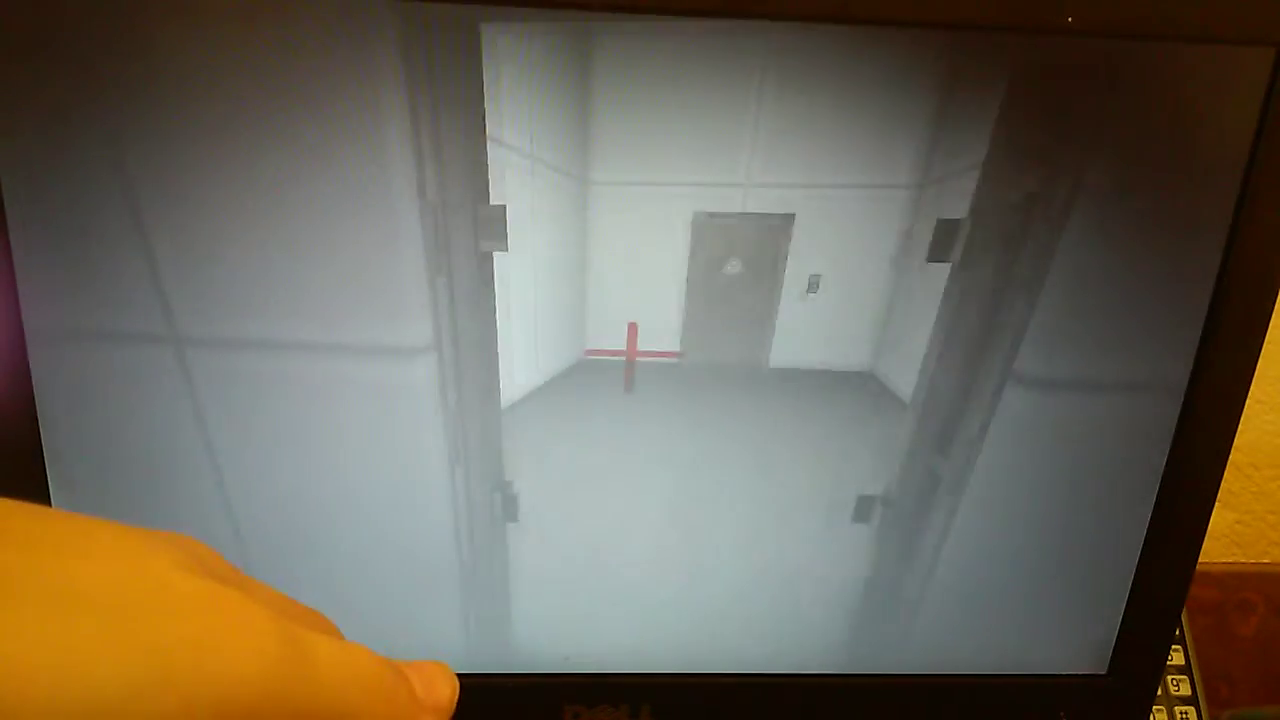
key(w)
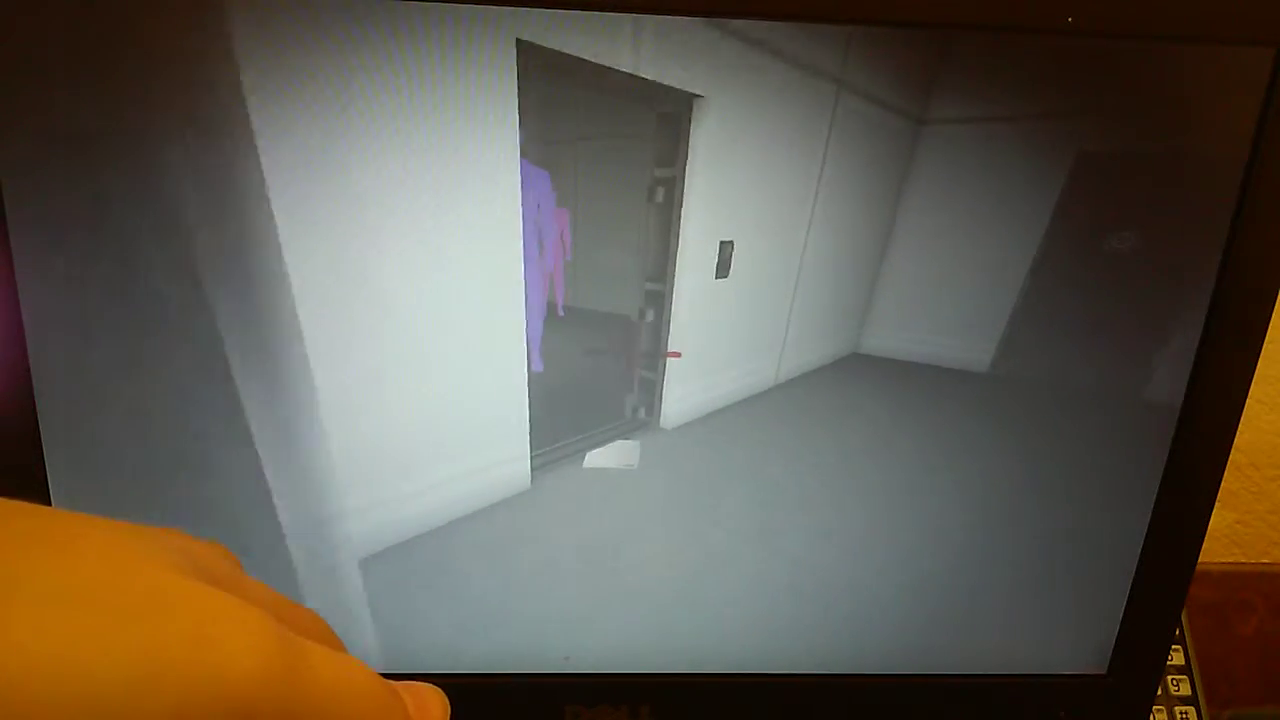
key(w)
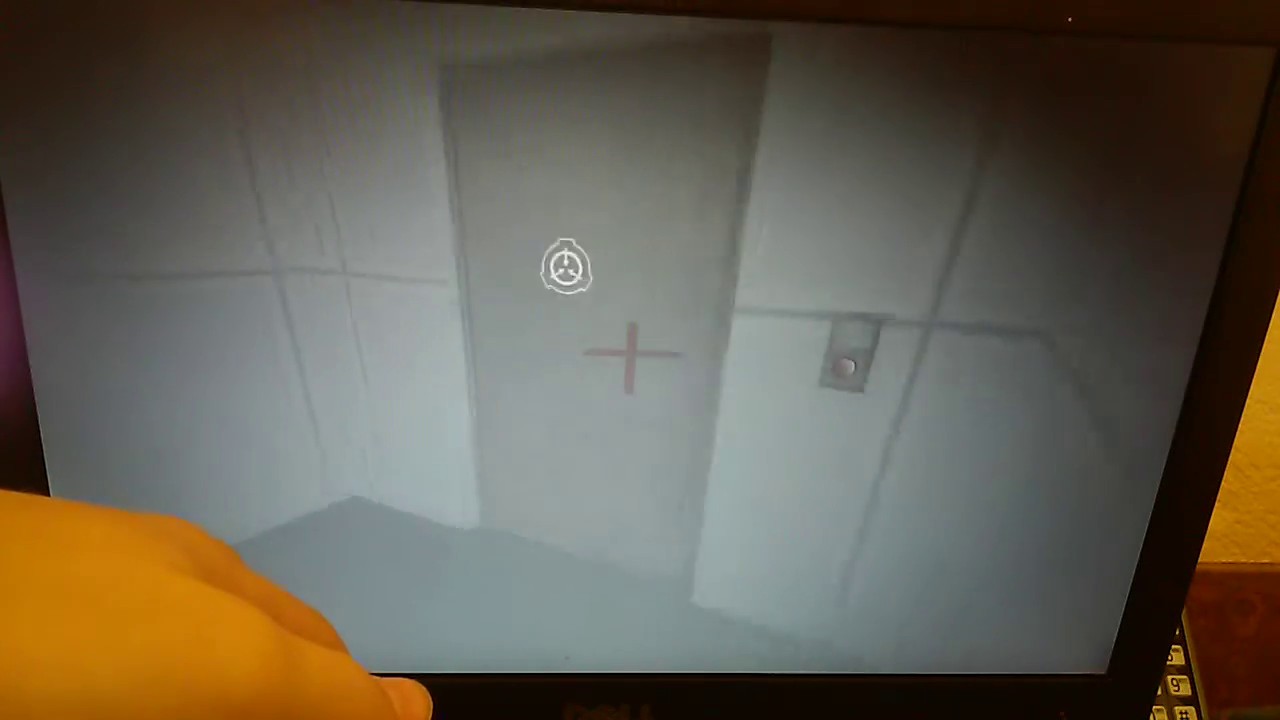
key(w)
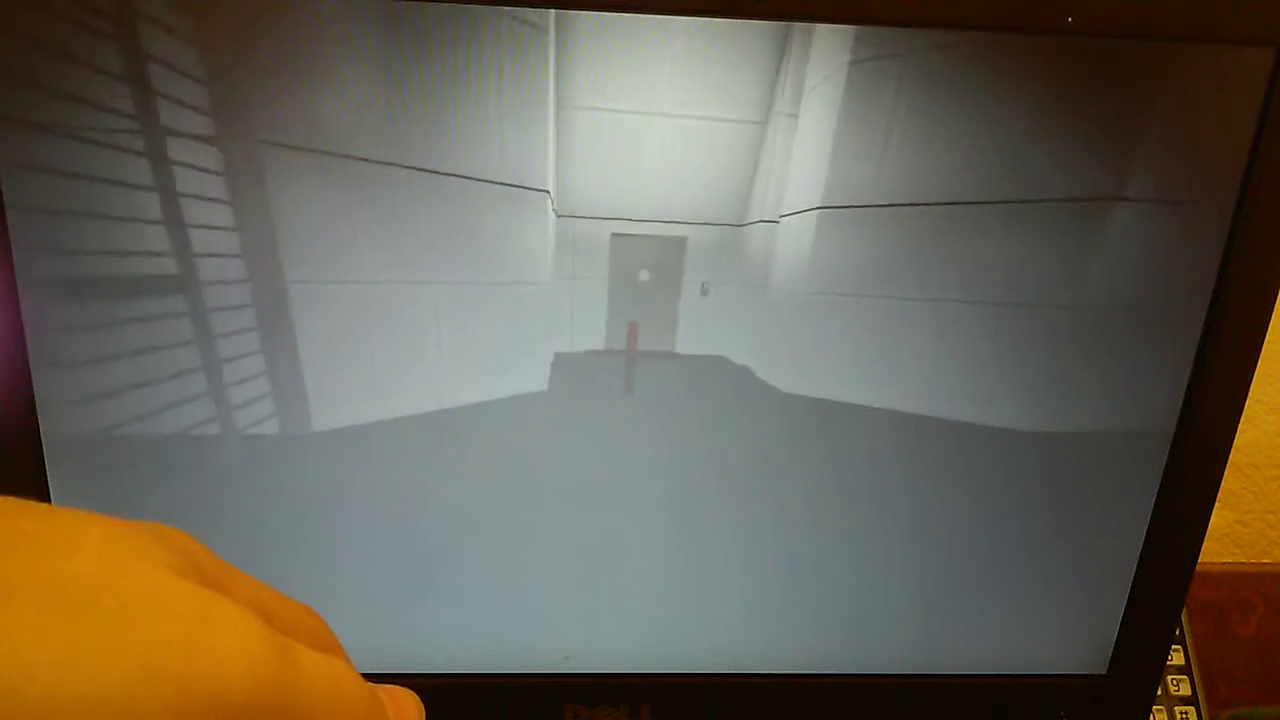
key(Escape)
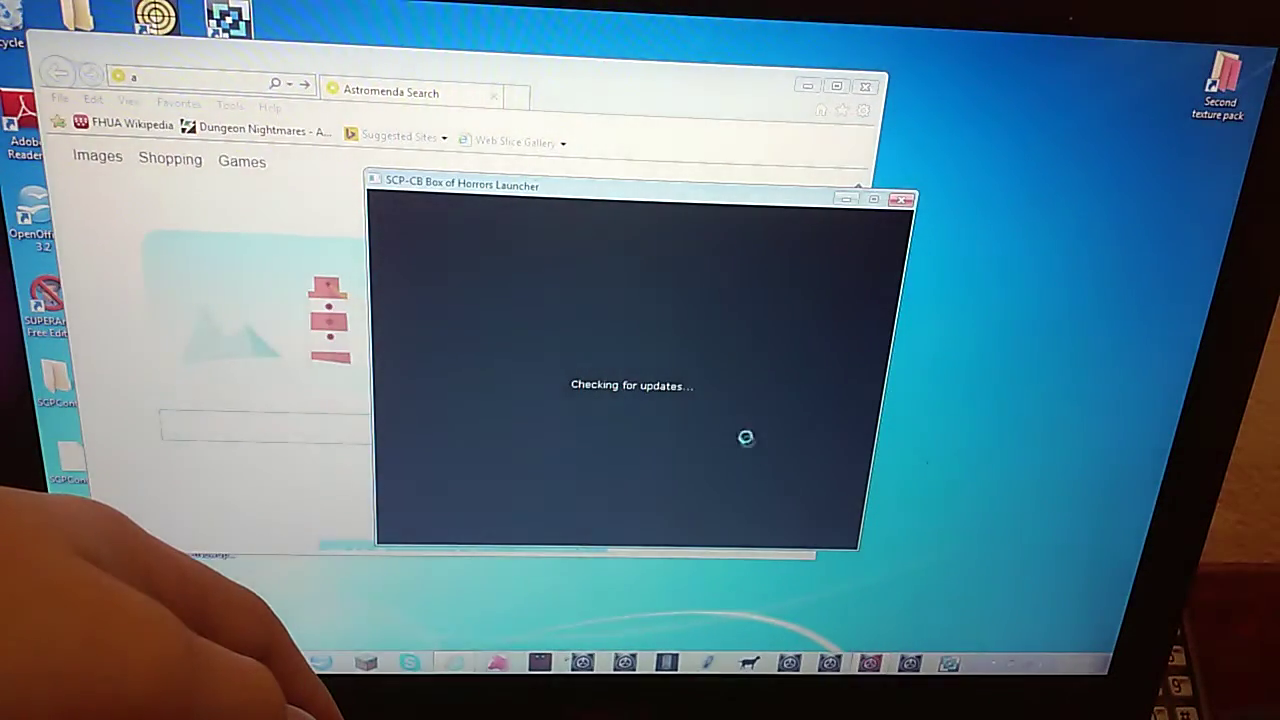
Step: Ignore the launcher's update prompt and launch the game to the SCP-1123 loading screen
click(688, 396)
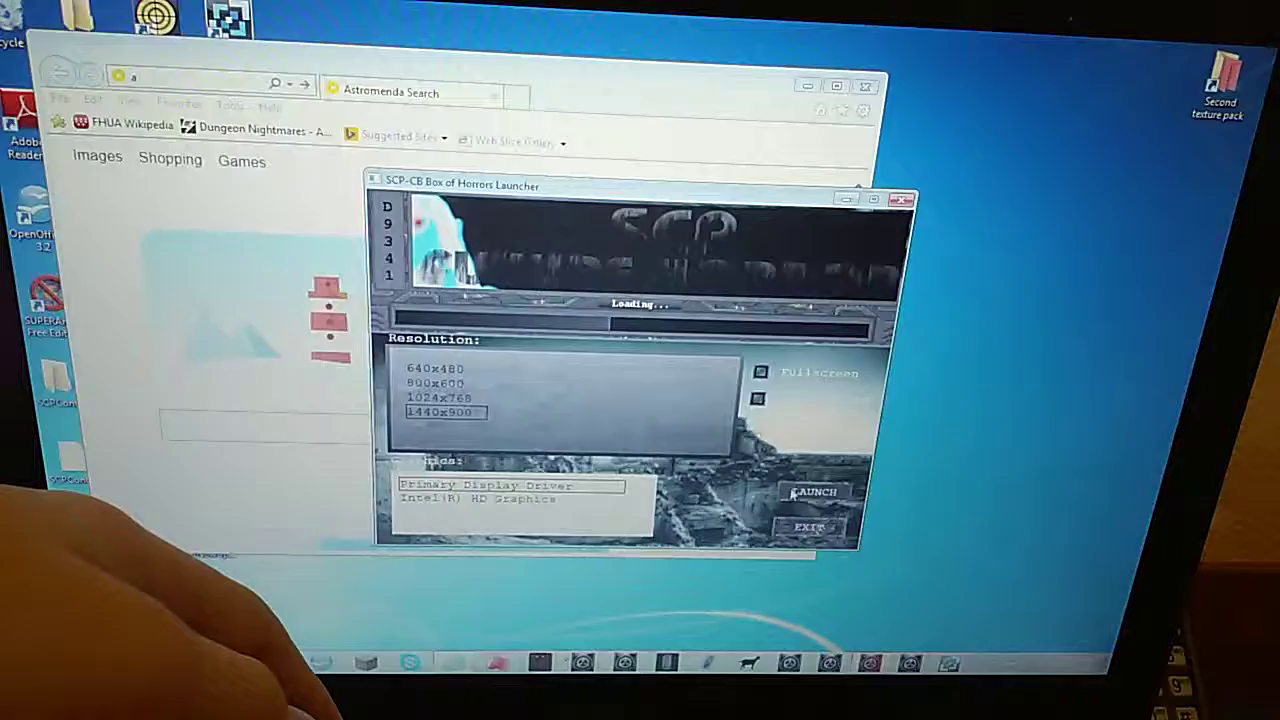
click(813, 492)
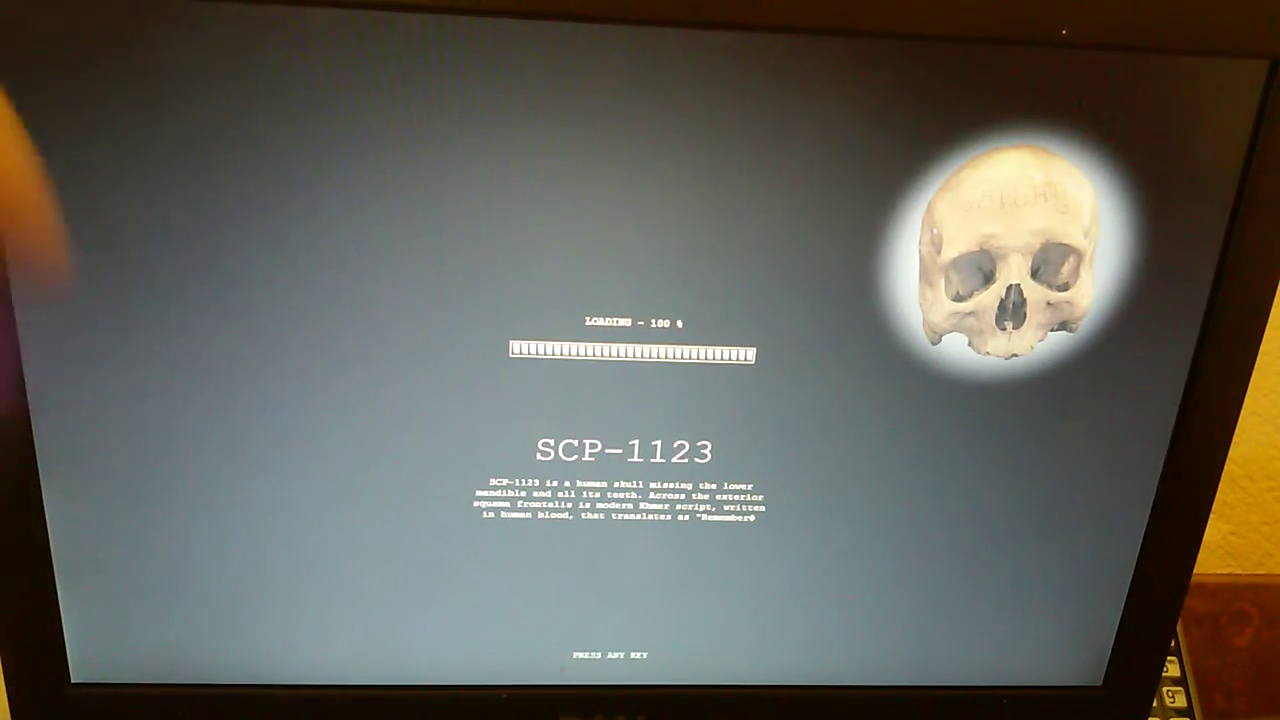
Step: Continue past the loading screen to the menu and load the Drovr save from Load Game
key(space)
click(294, 334)
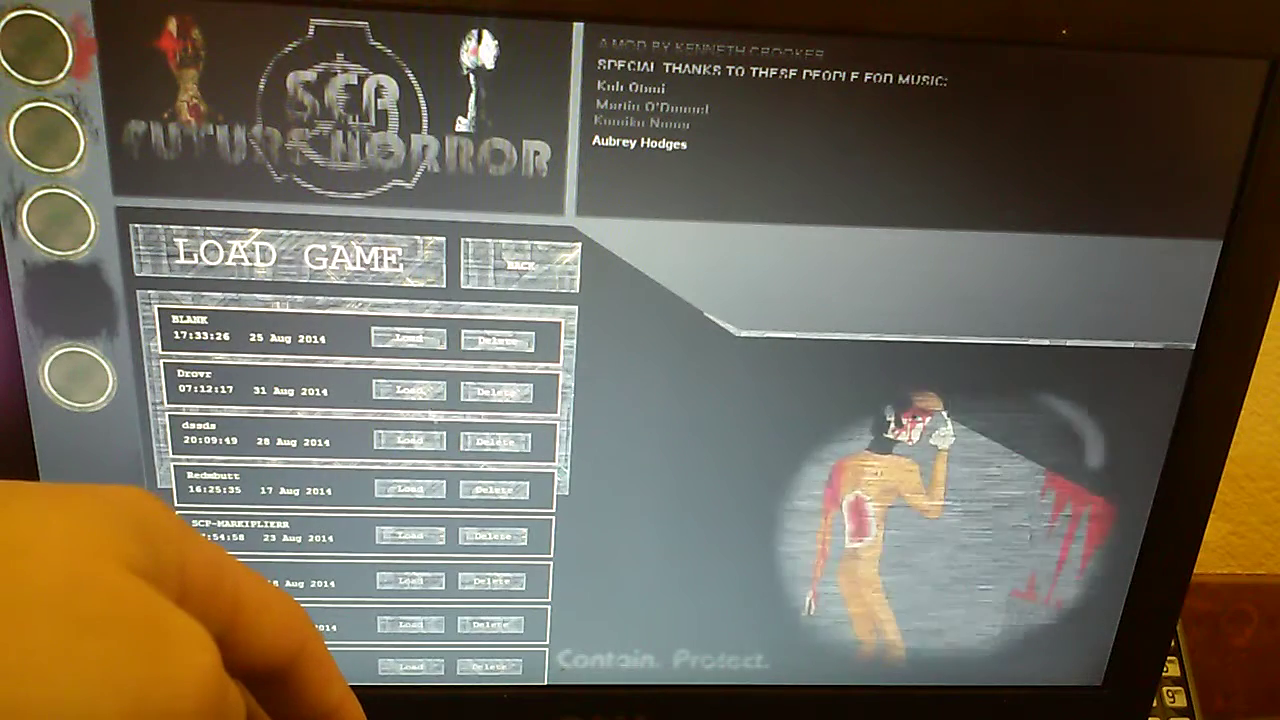
click(410, 390)
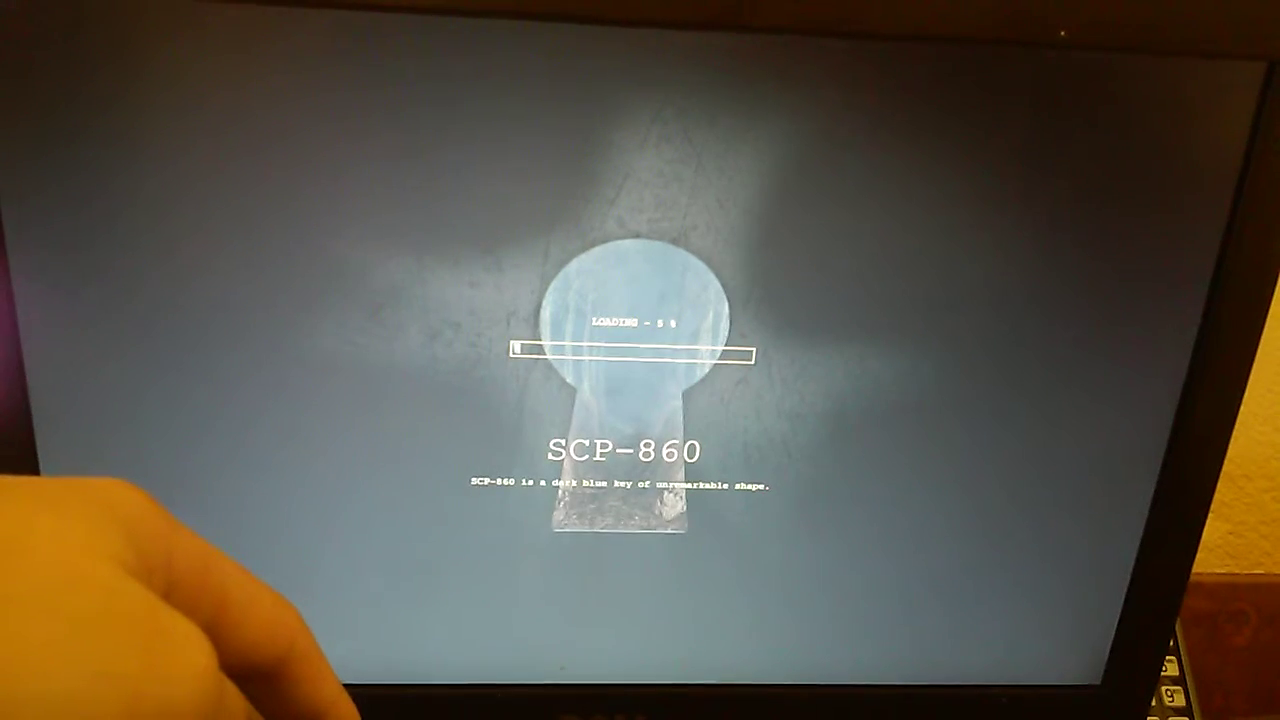